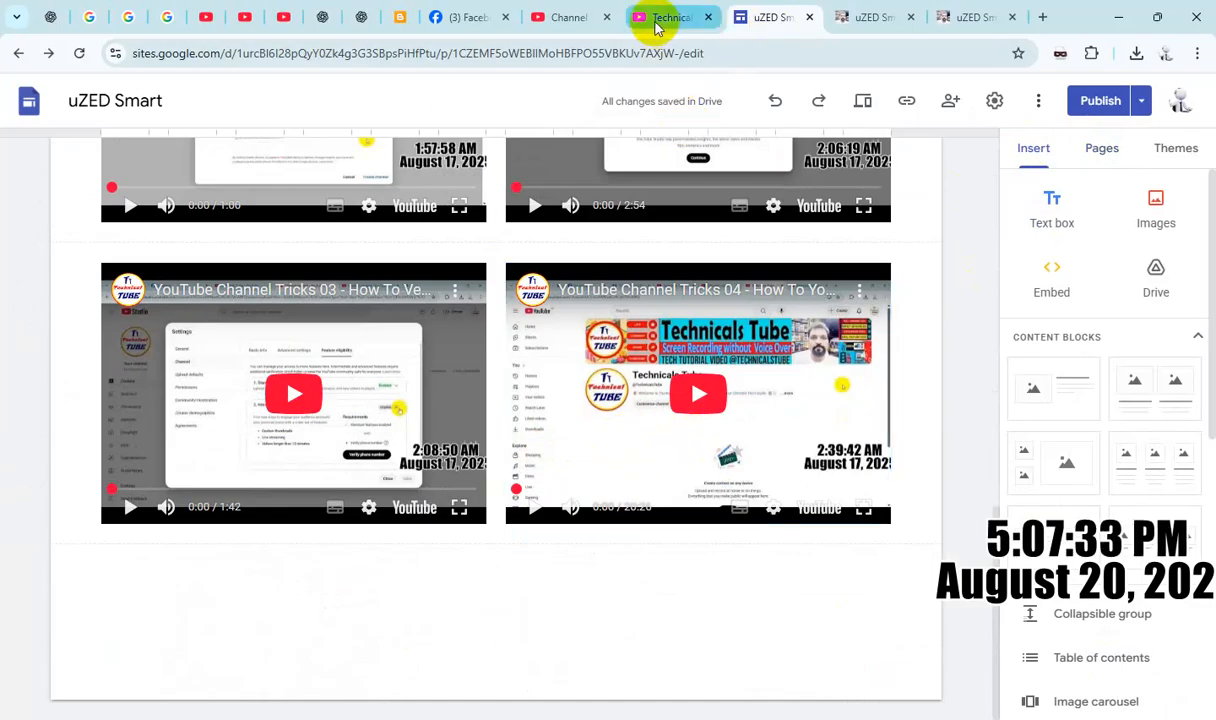
Step: Switch to YouTube Studio and copy the shareable link of the YouTube Channel Tricks 05 video
click(570, 20)
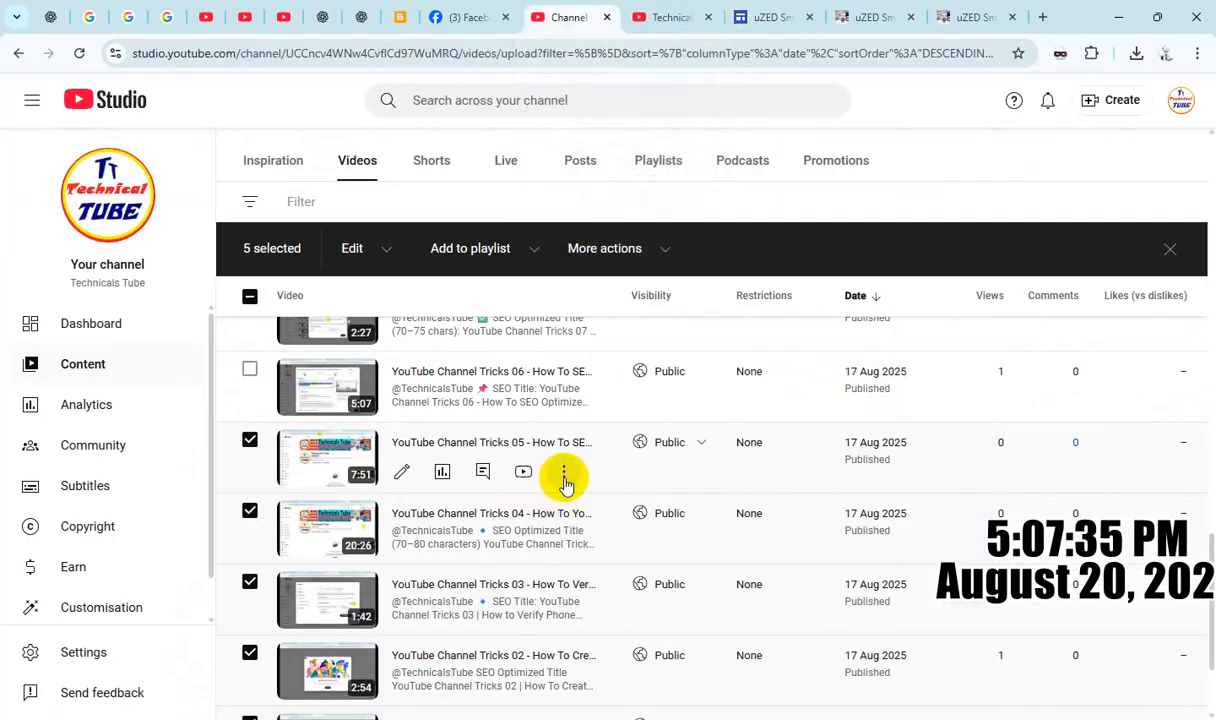
click(565, 474)
click(483, 510)
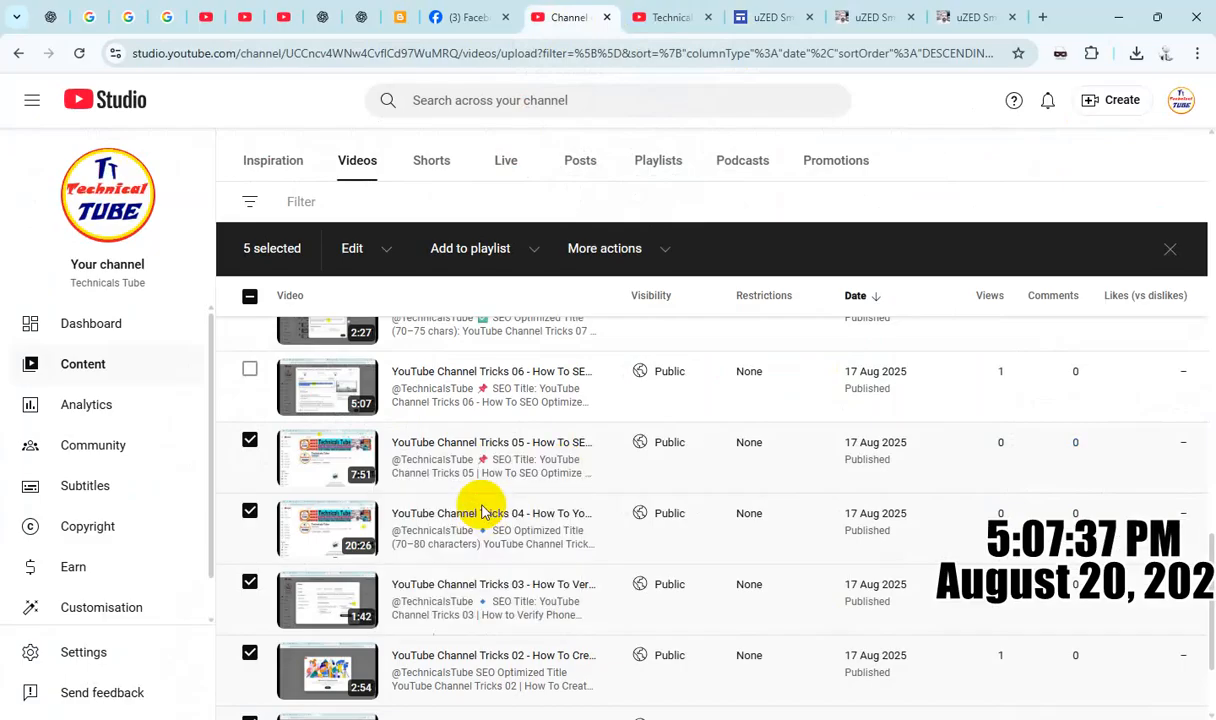
Step: Switch to the uZED Smart site in Google Sites and insert the YouTube Channel Tricks 05 video using its copied link
click(764, 18)
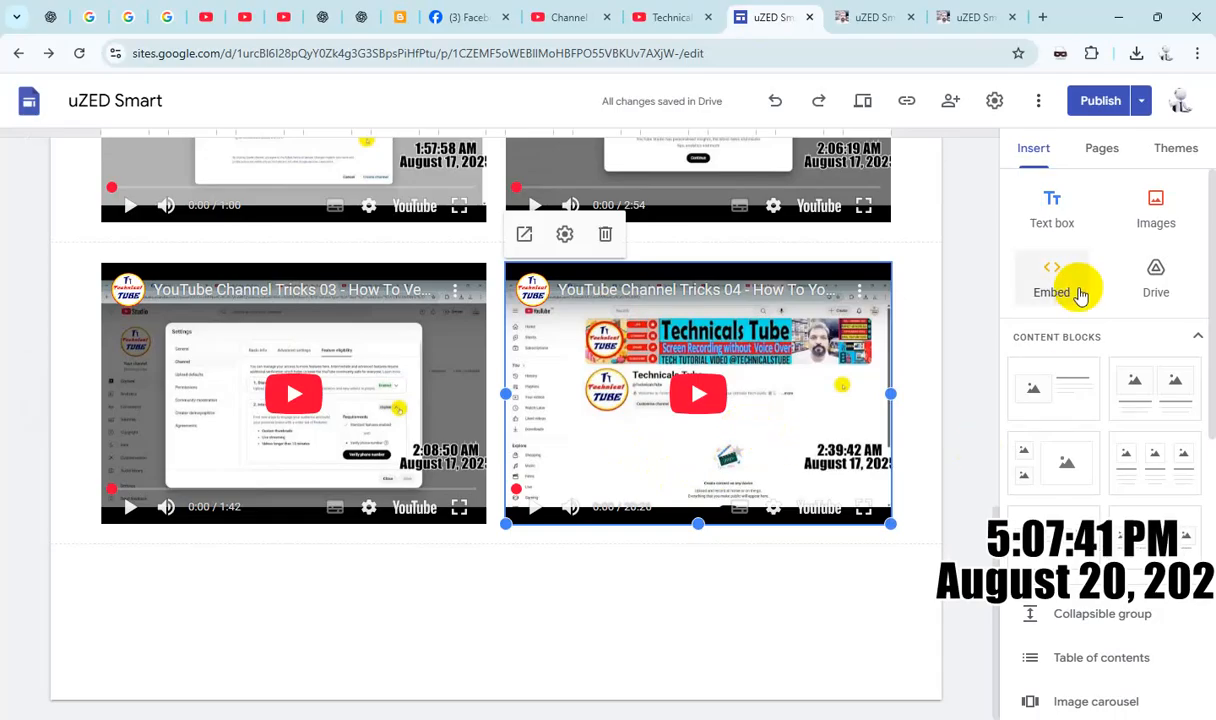
scroll(1118, 663, down, 5)
scroll(1127, 668, down, 4)
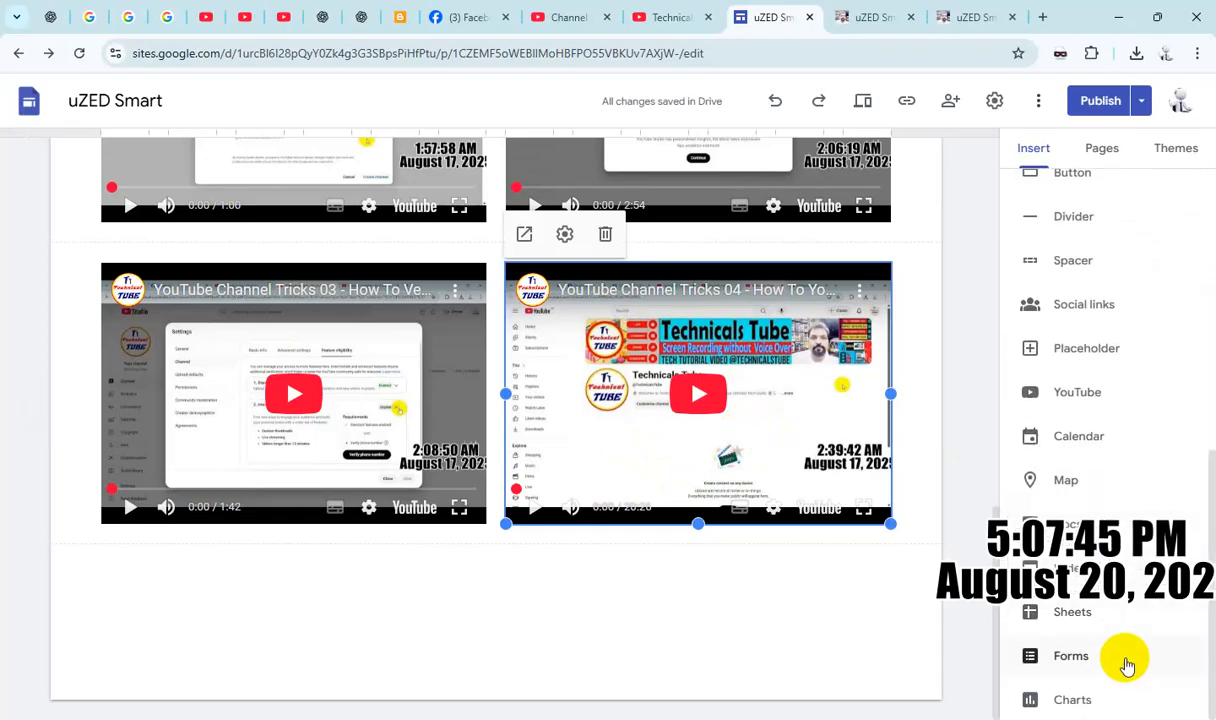
scroll(1122, 662, up, 3)
click(1085, 647)
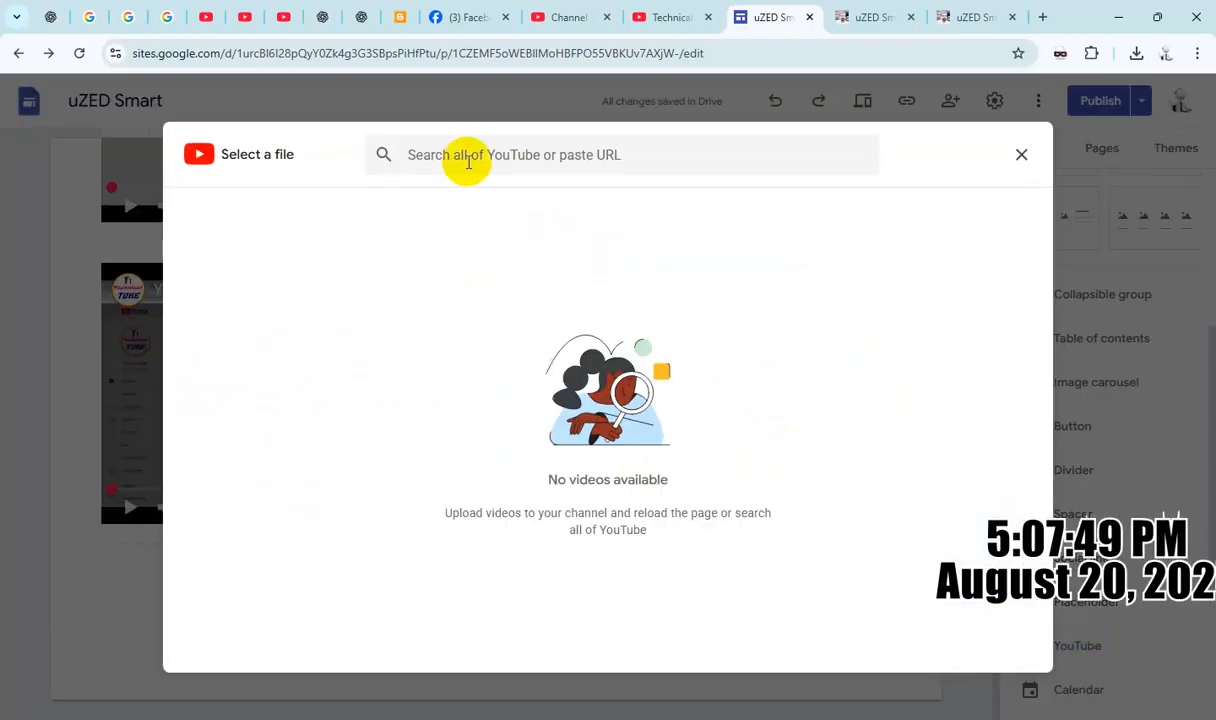
click(468, 162)
key(ctrl+v)
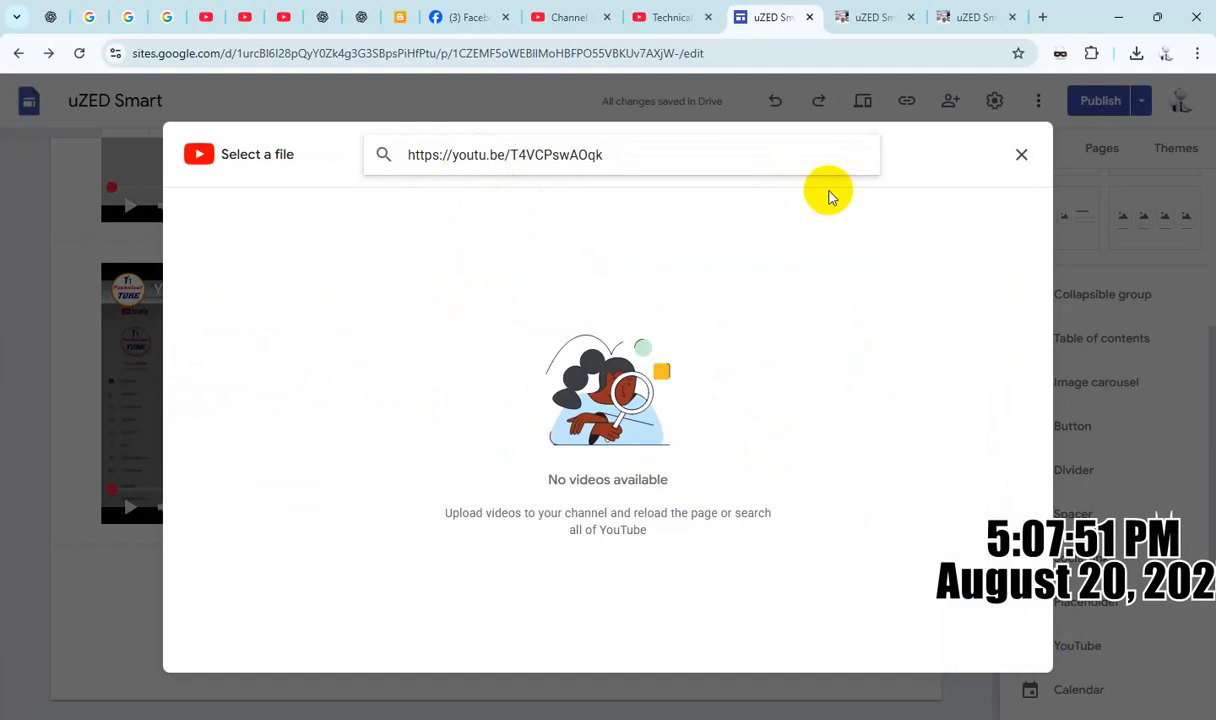
key(Return)
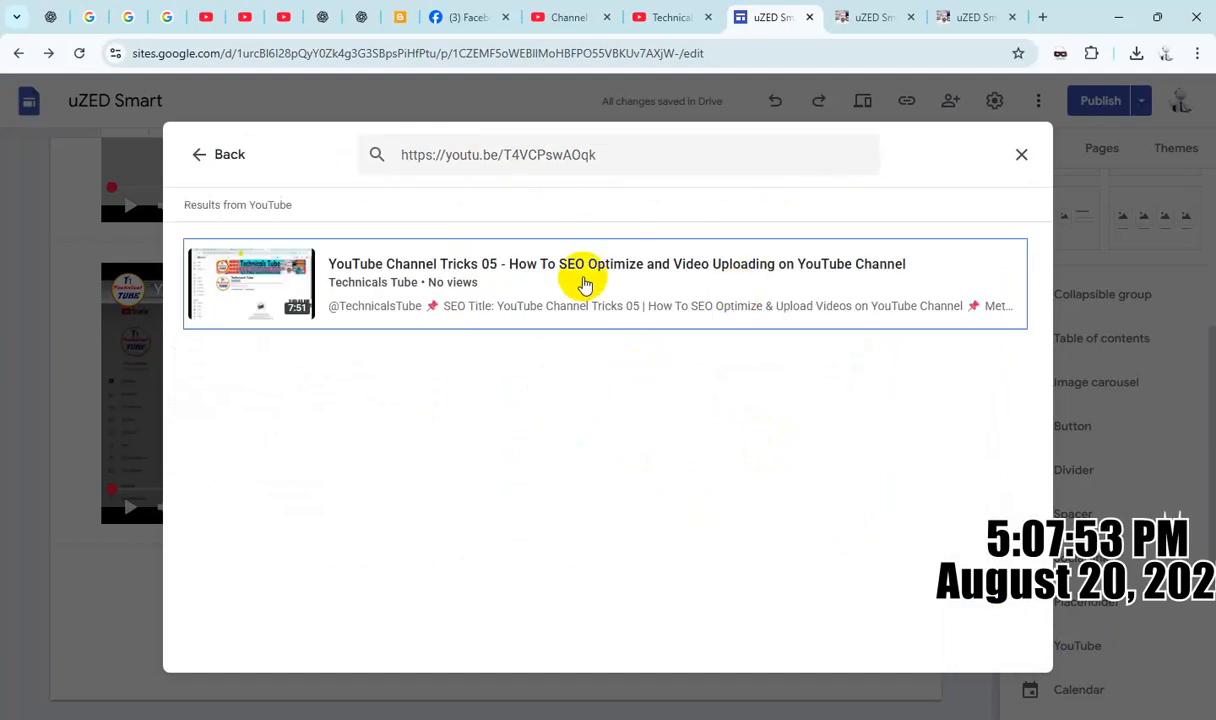
click(611, 302)
click(1001, 651)
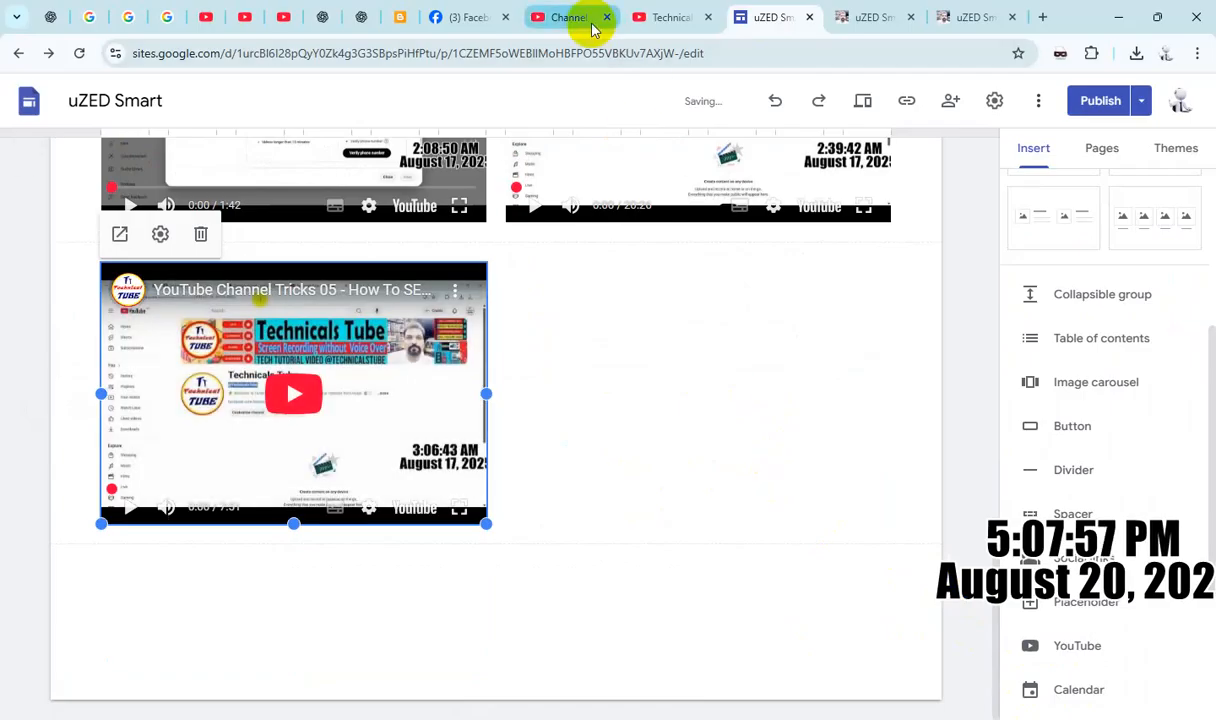
Step: In YouTube Studio, tick the YouTube Channel Tricks 06 video and copy its shareable link
click(560, 18)
scroll(401, 458, up, 2)
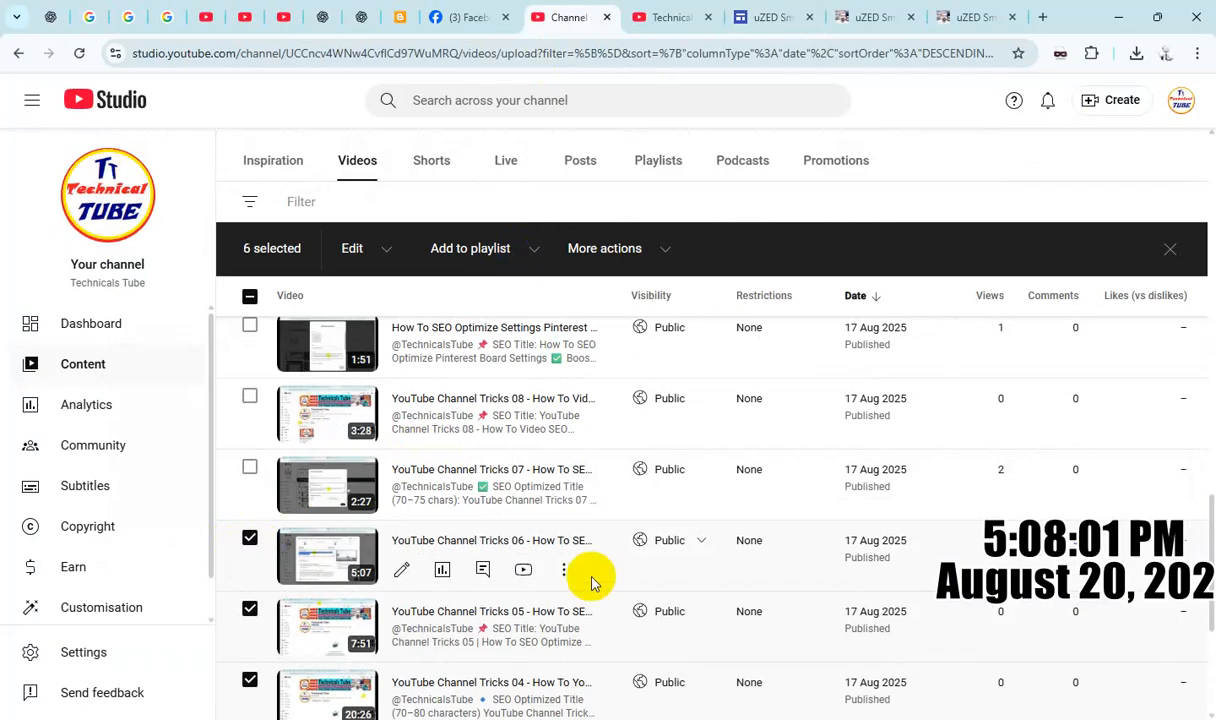
click(564, 571)
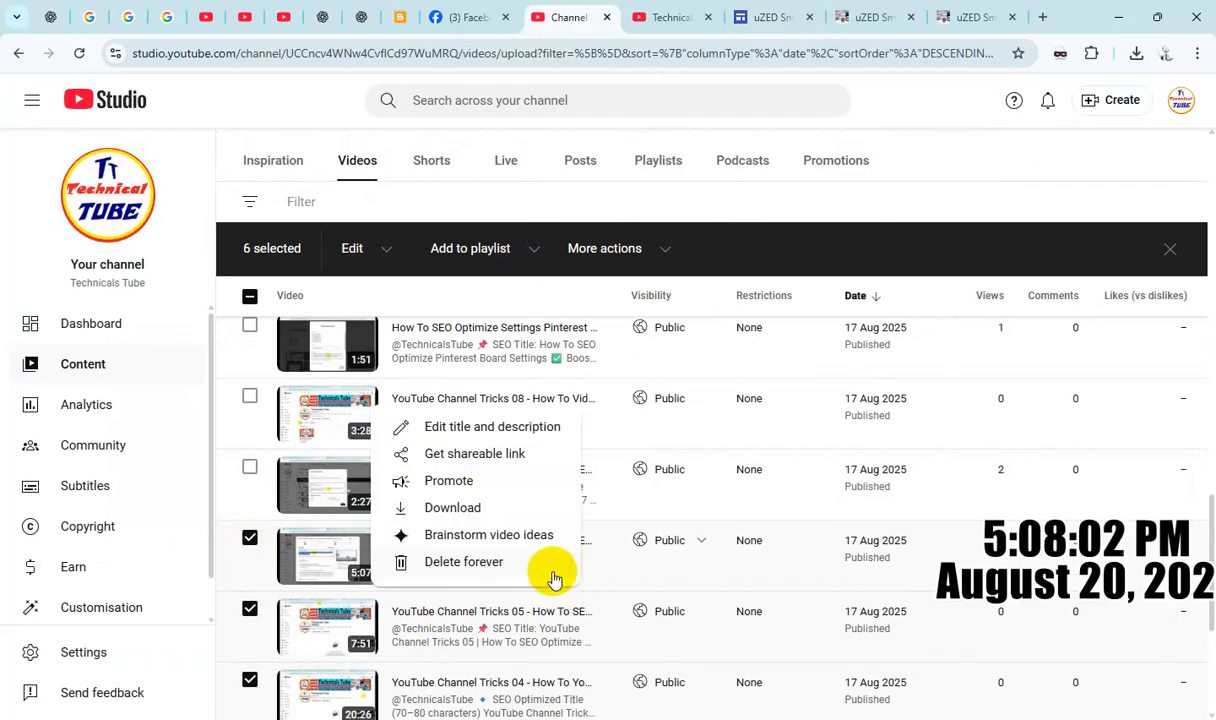
click(491, 459)
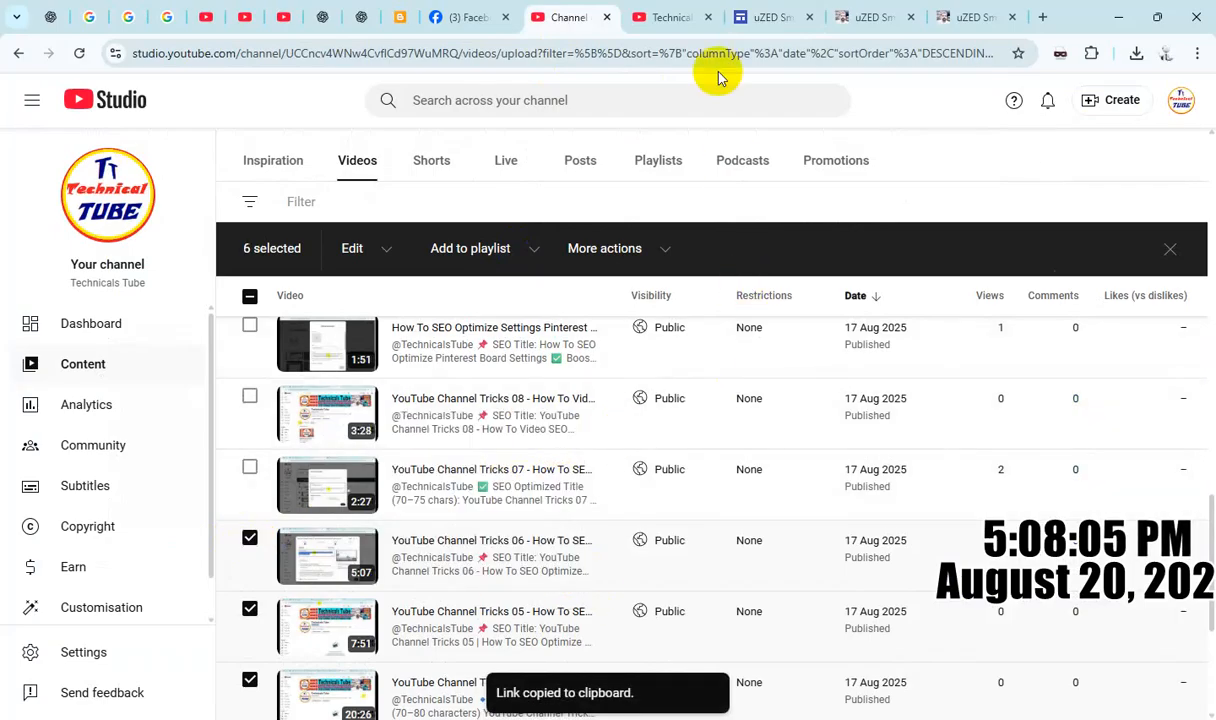
Step: Return to the Google Sites page and insert the YouTube Channel Tricks 06 video from its copied link
click(668, 20)
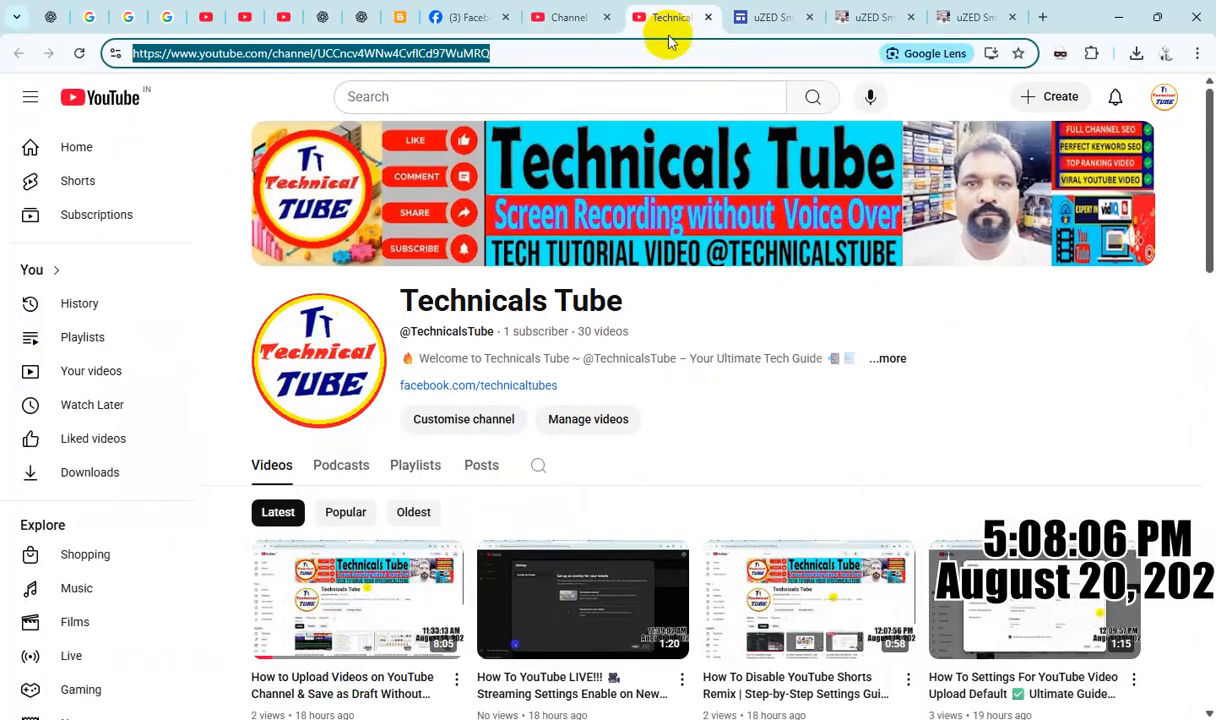
click(760, 18)
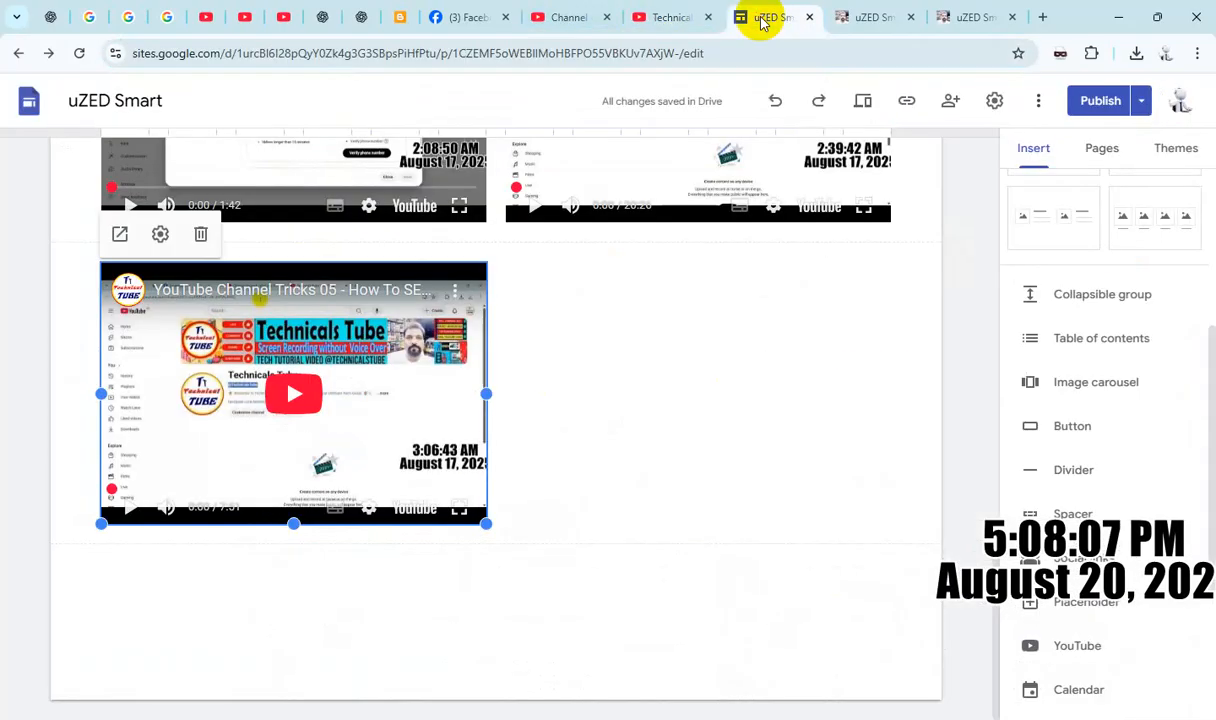
click(1080, 646)
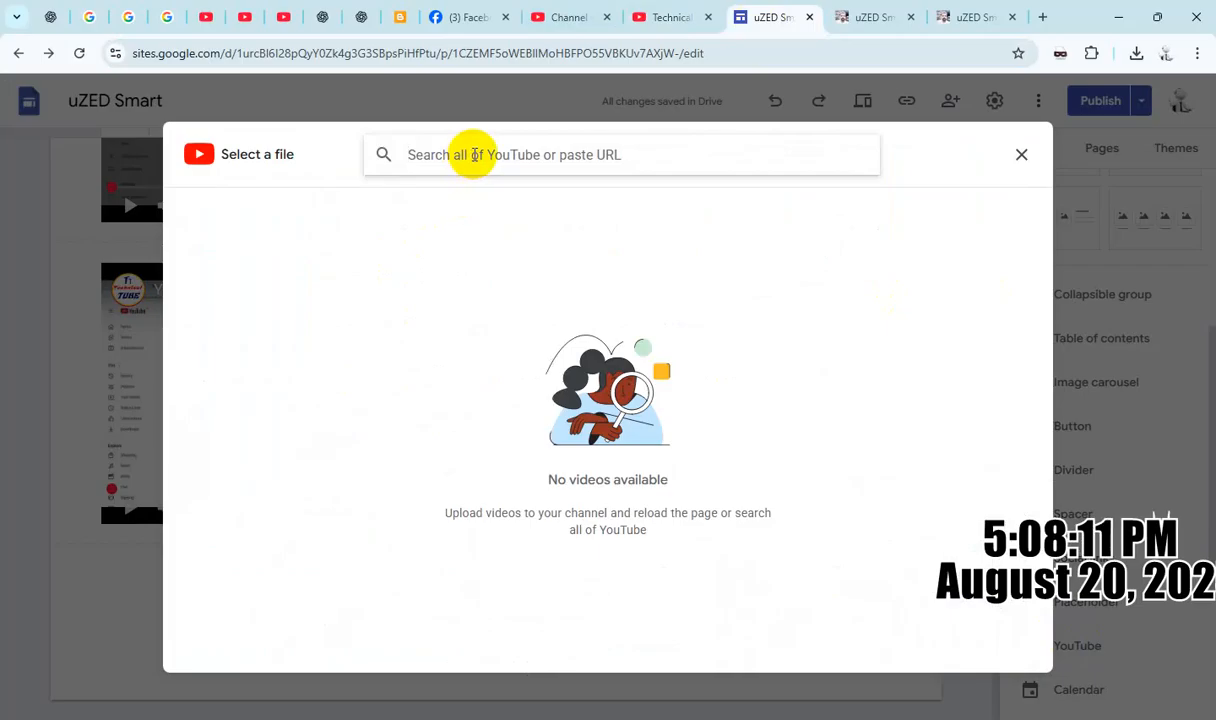
key(Return)
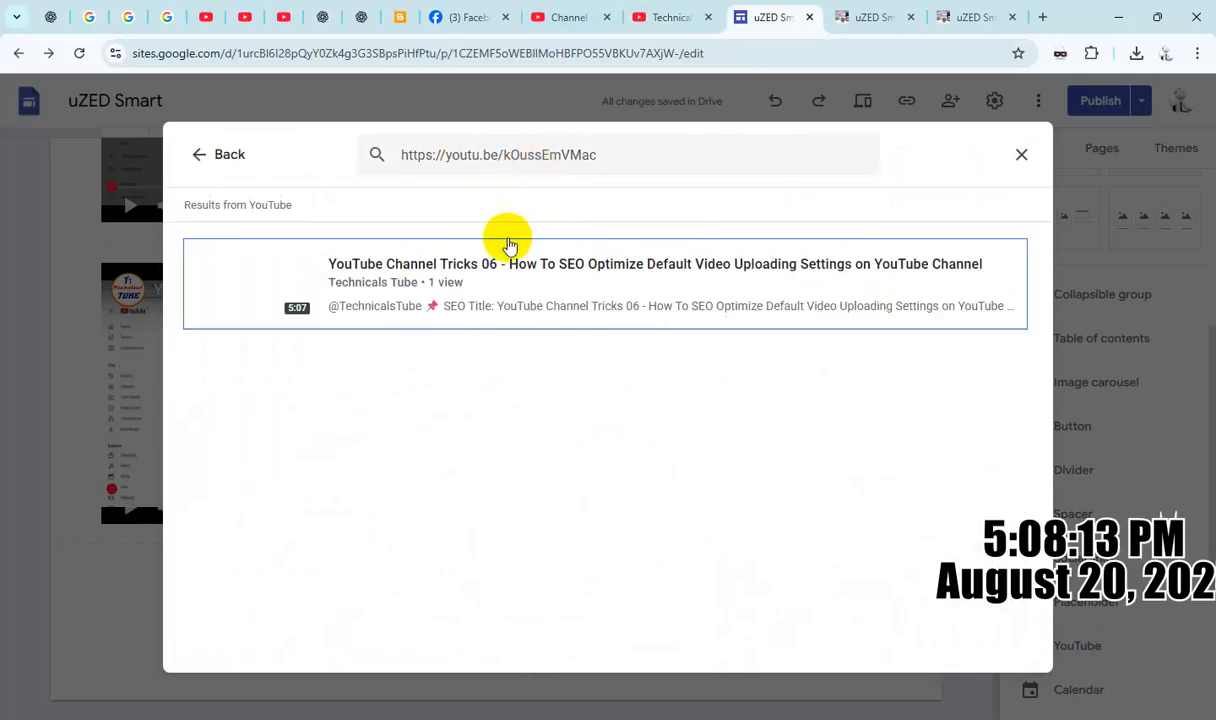
click(467, 280)
click(1001, 652)
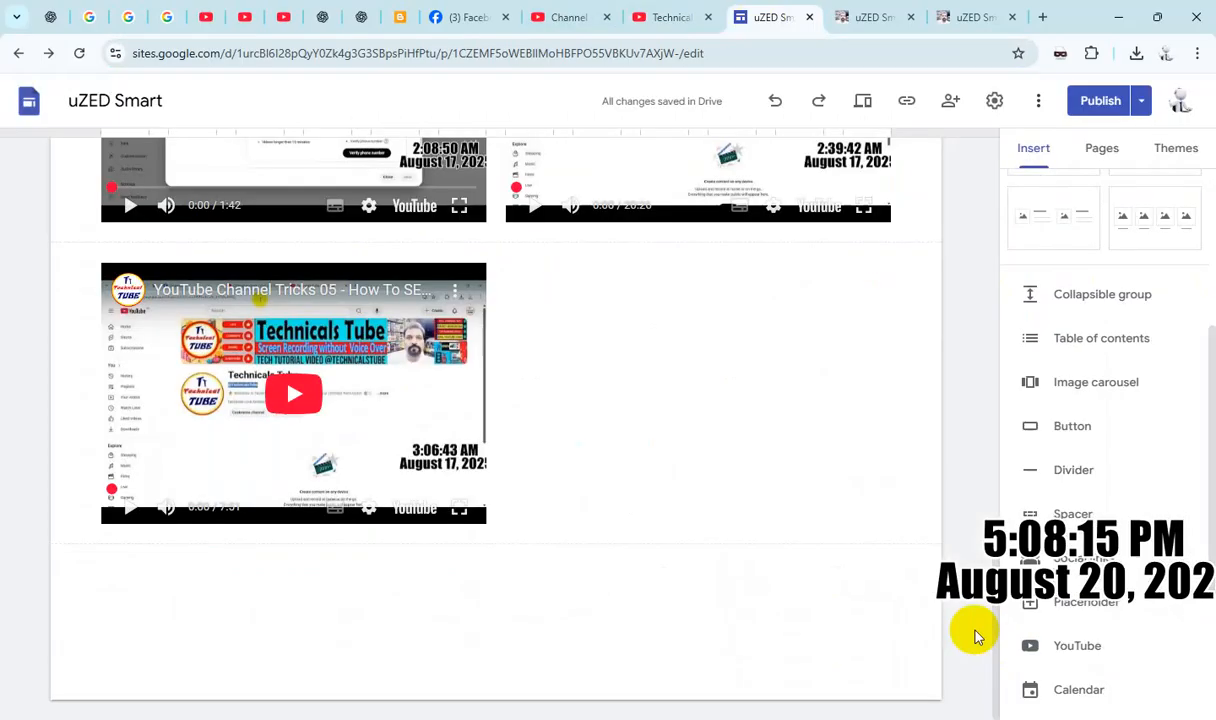
Step: Move the YouTube Channel Tricks 06 video into the empty space beside the Tricks 05 video and deselect it
scroll(566, 462, up, 3)
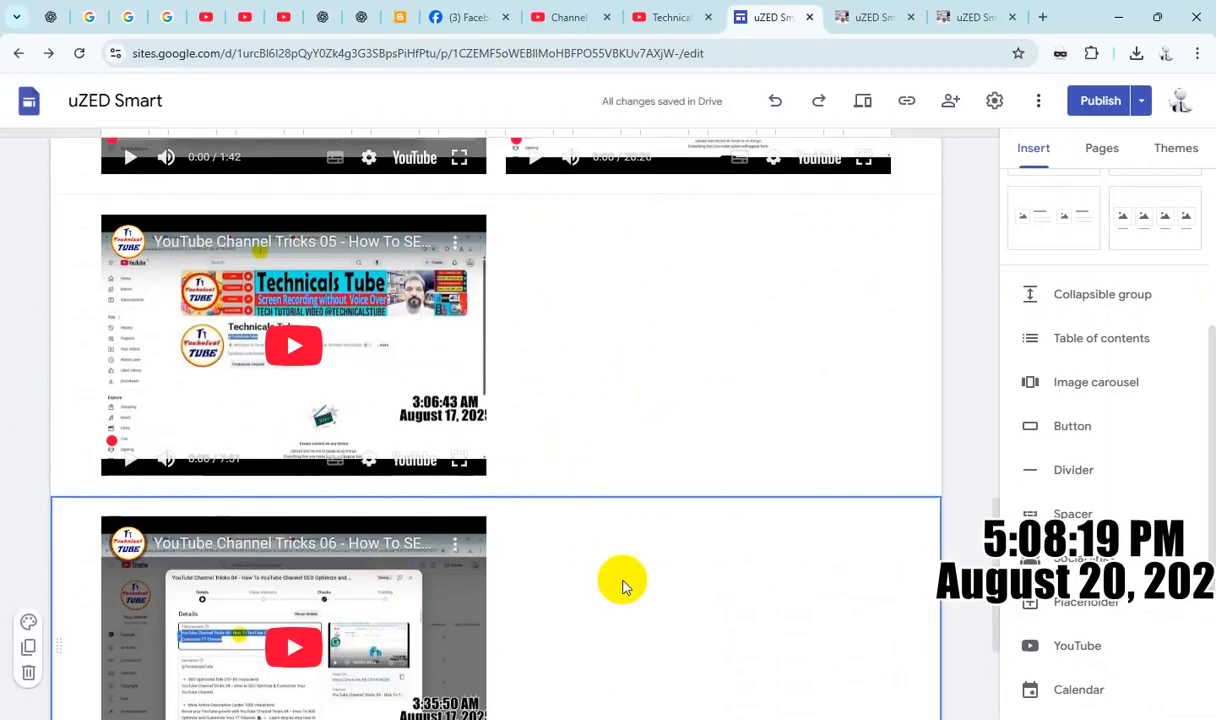
click(418, 578)
drag(403, 553, 670, 356)
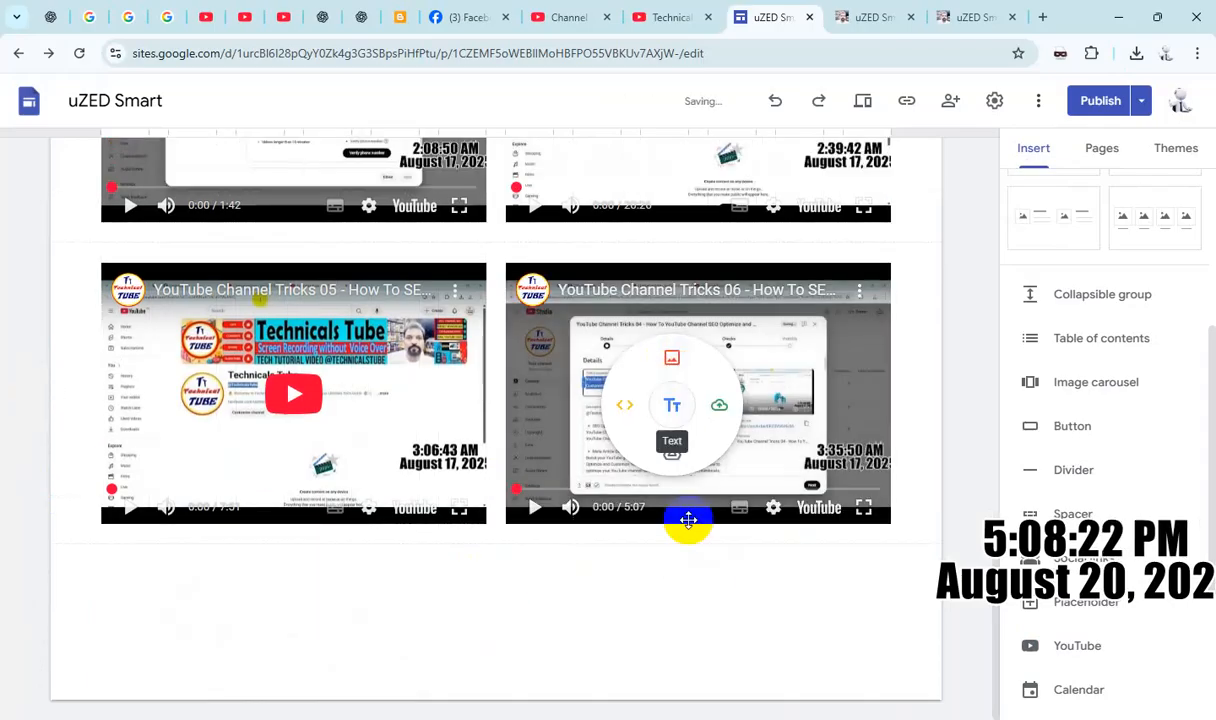
click(707, 636)
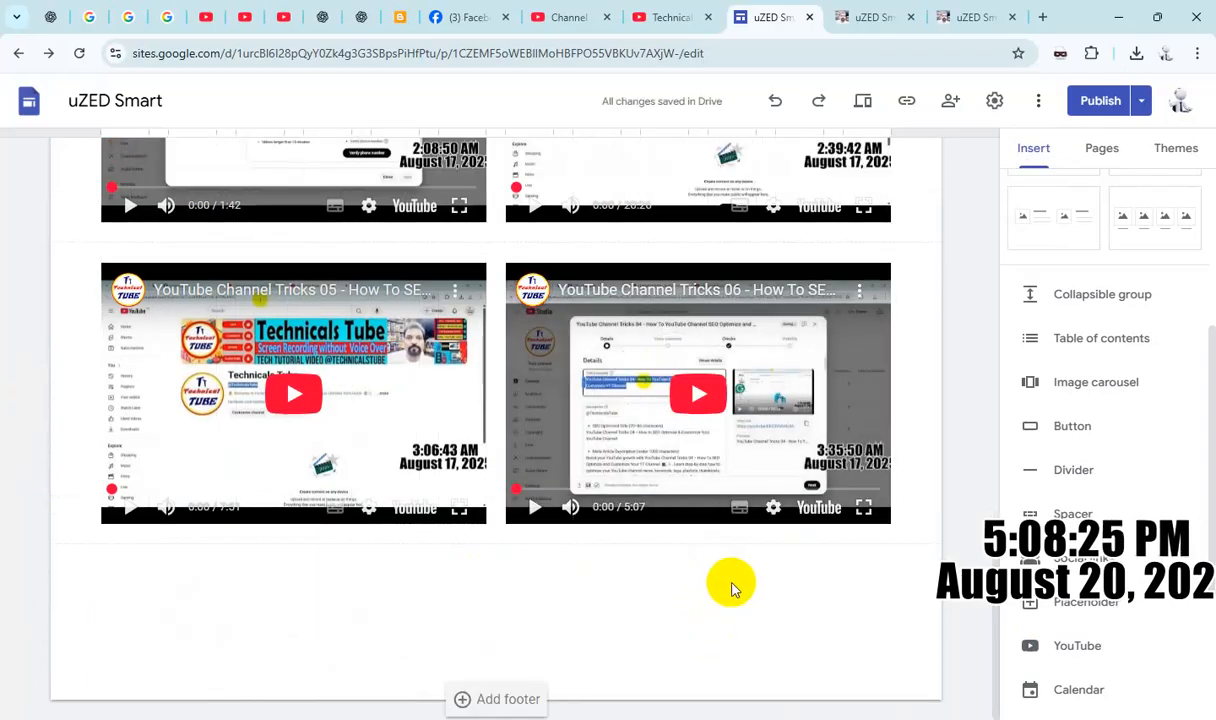
Step: In YouTube Studio, tick the YouTube Channel Tricks 07 video and copy its shareable link
click(560, 17)
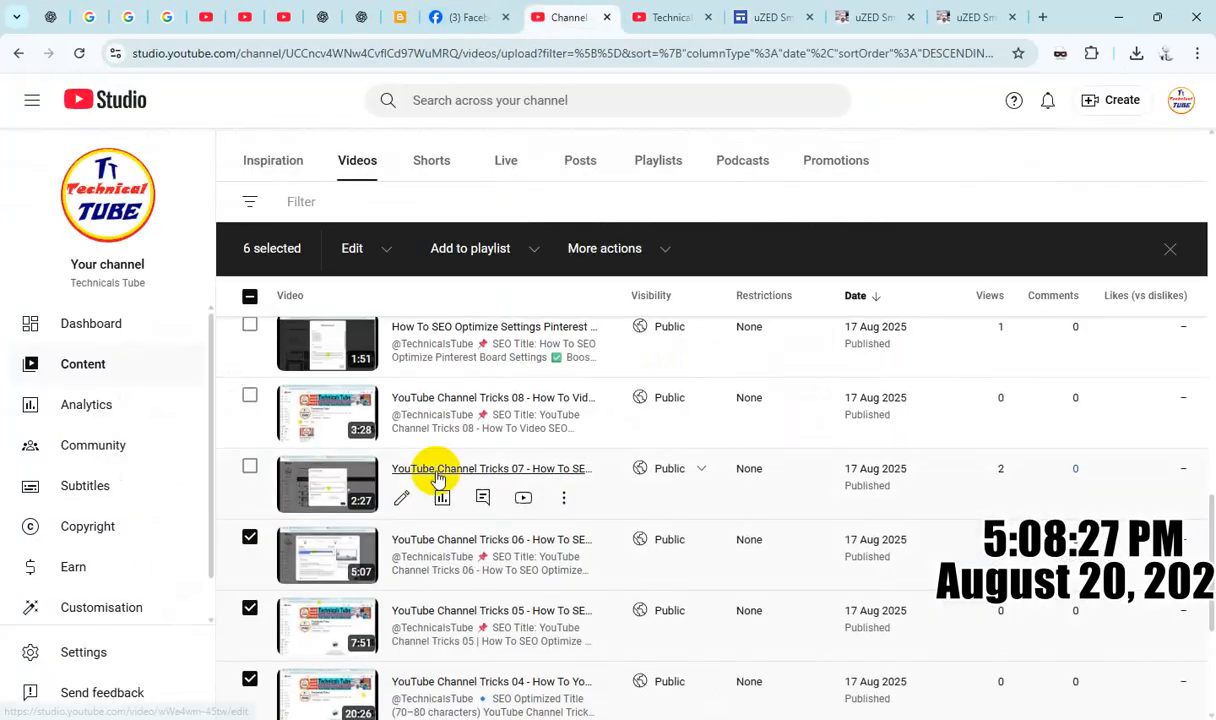
scroll(322, 467, down, 1)
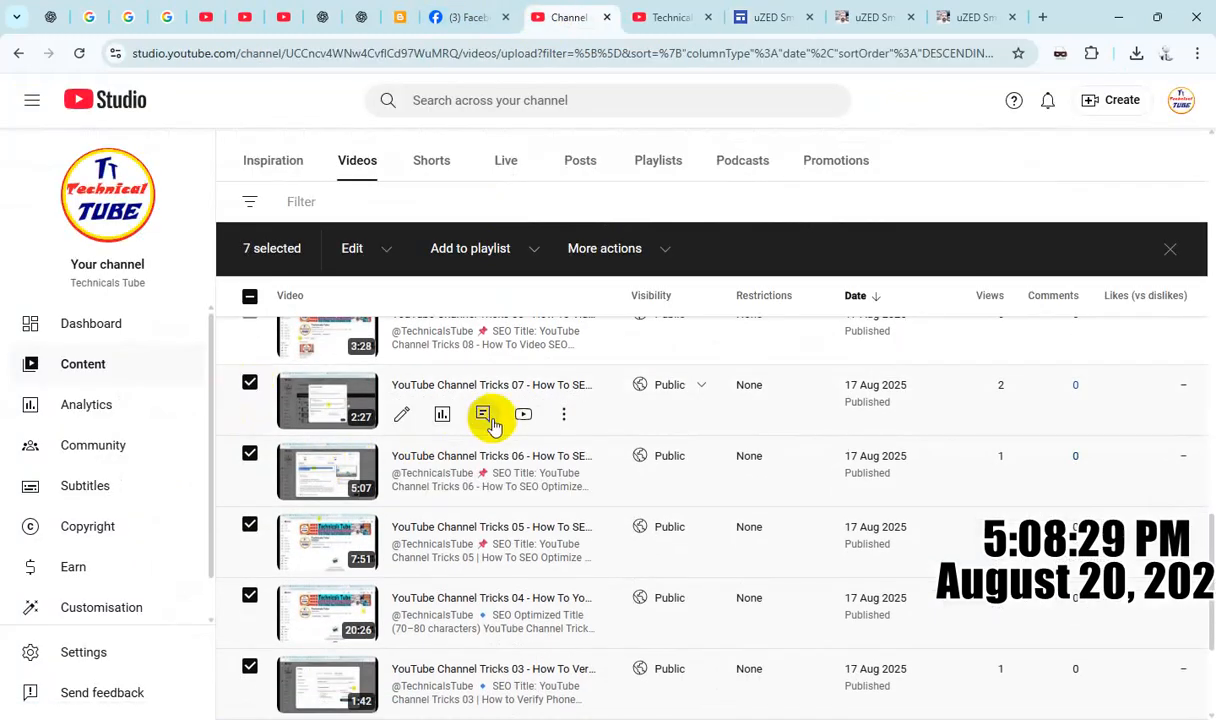
click(563, 418)
click(500, 448)
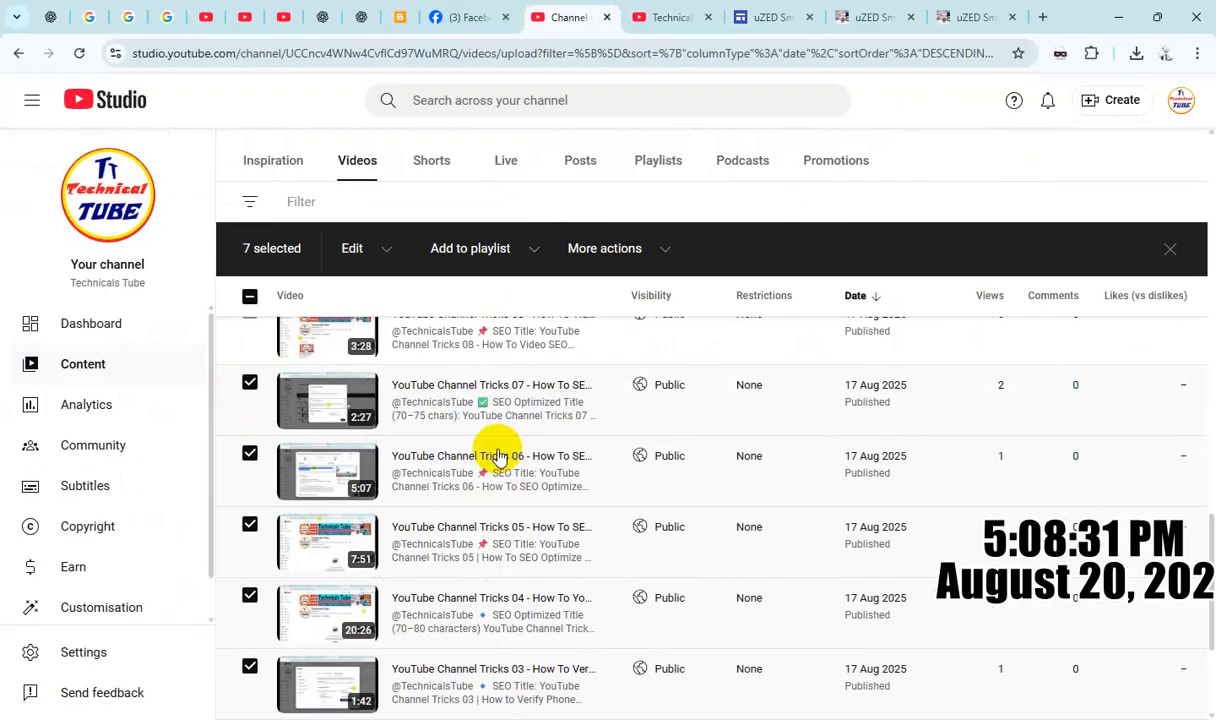
Step: Back in Google Sites, insert the YouTube Channel Tricks 07 video below the existing ones using its copied link
click(770, 17)
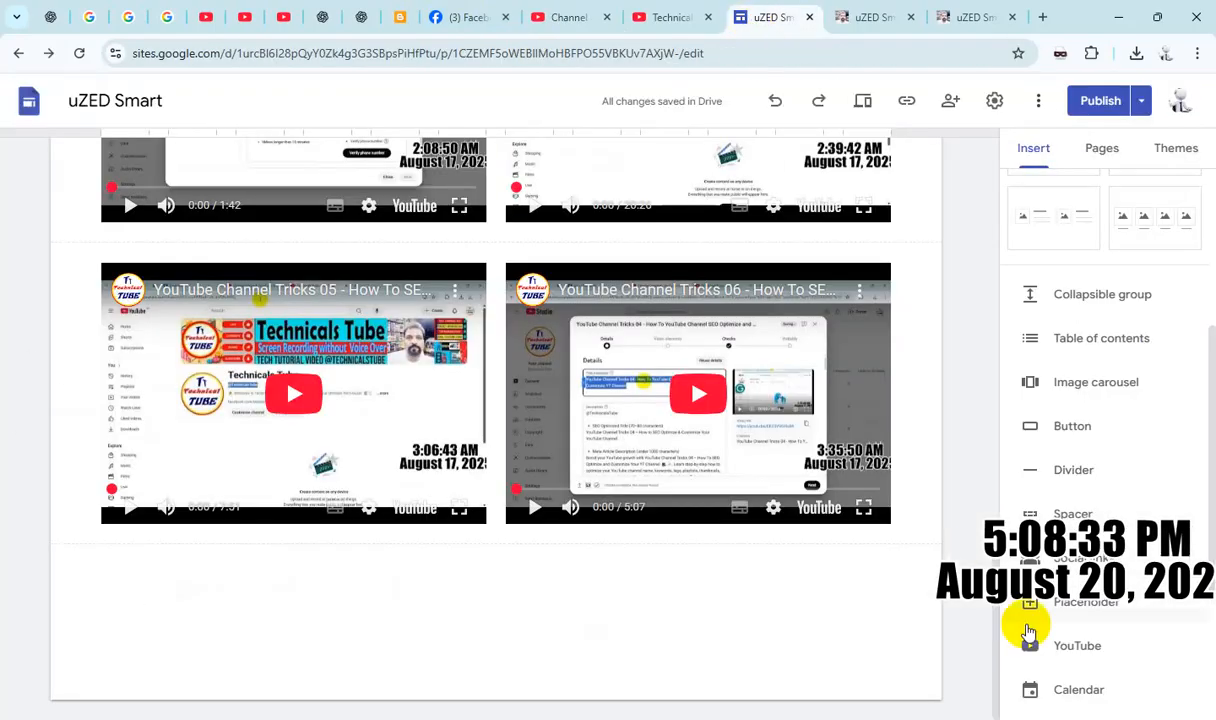
click(1078, 647)
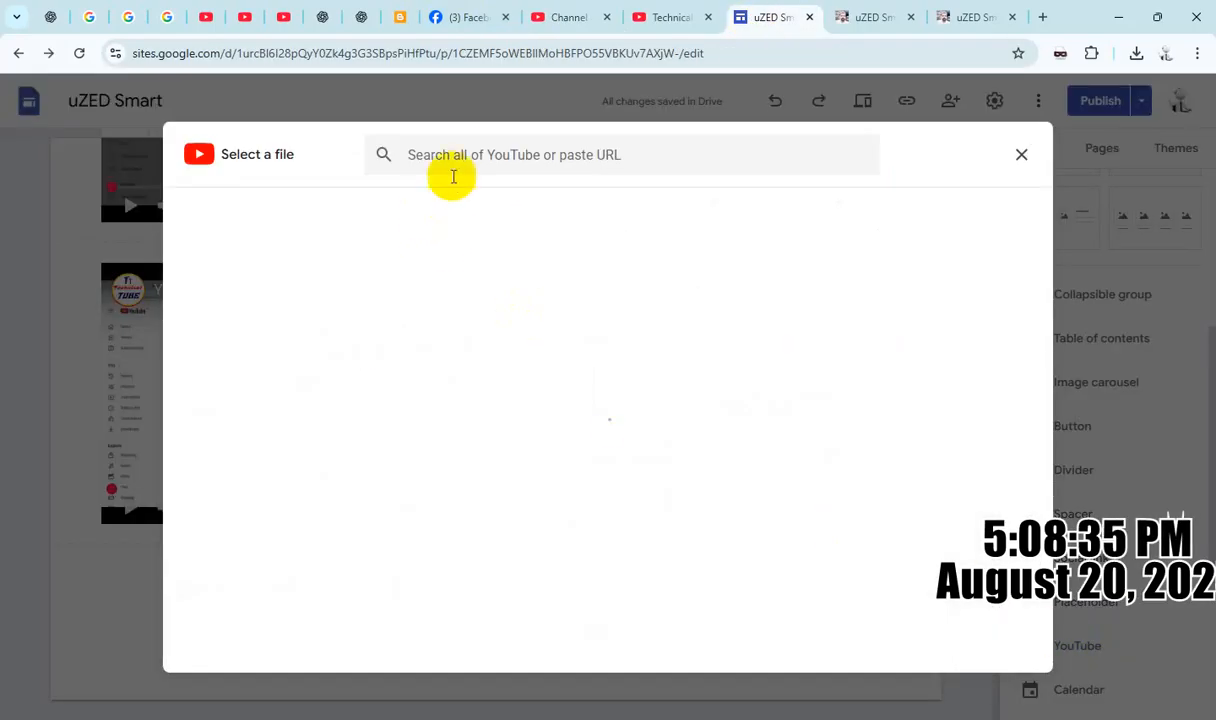
click(461, 155)
key(ctrl+v)
key(Return)
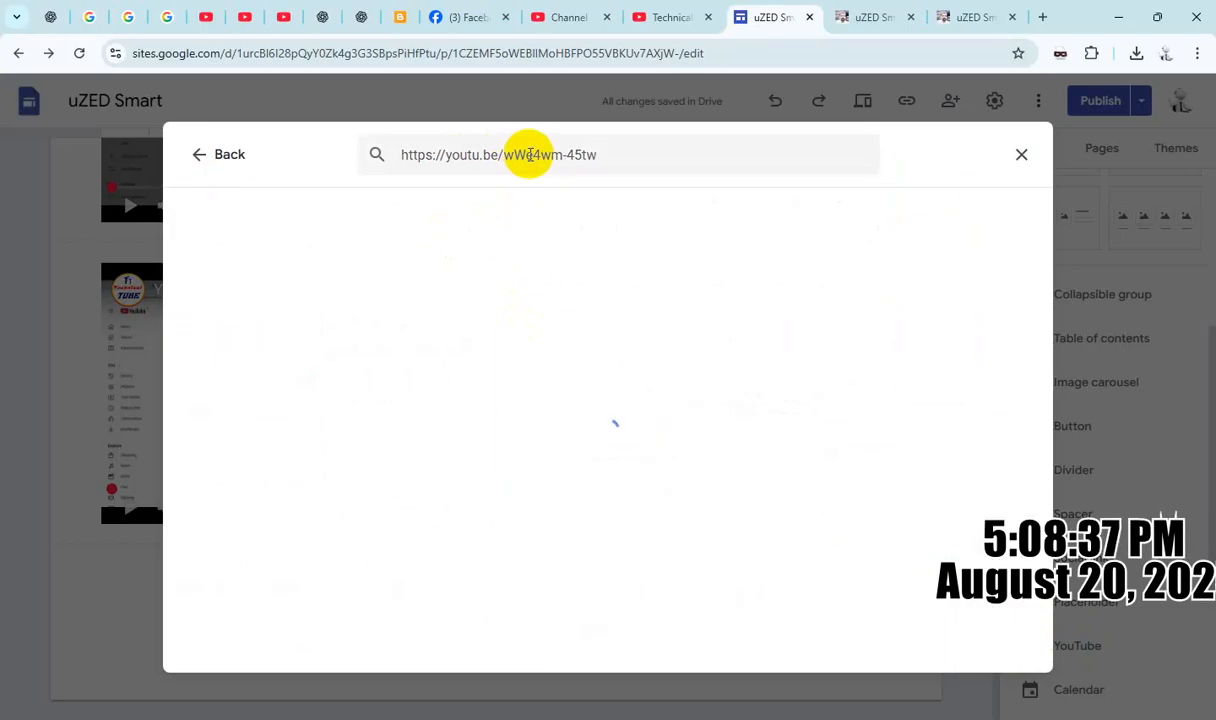
click(556, 300)
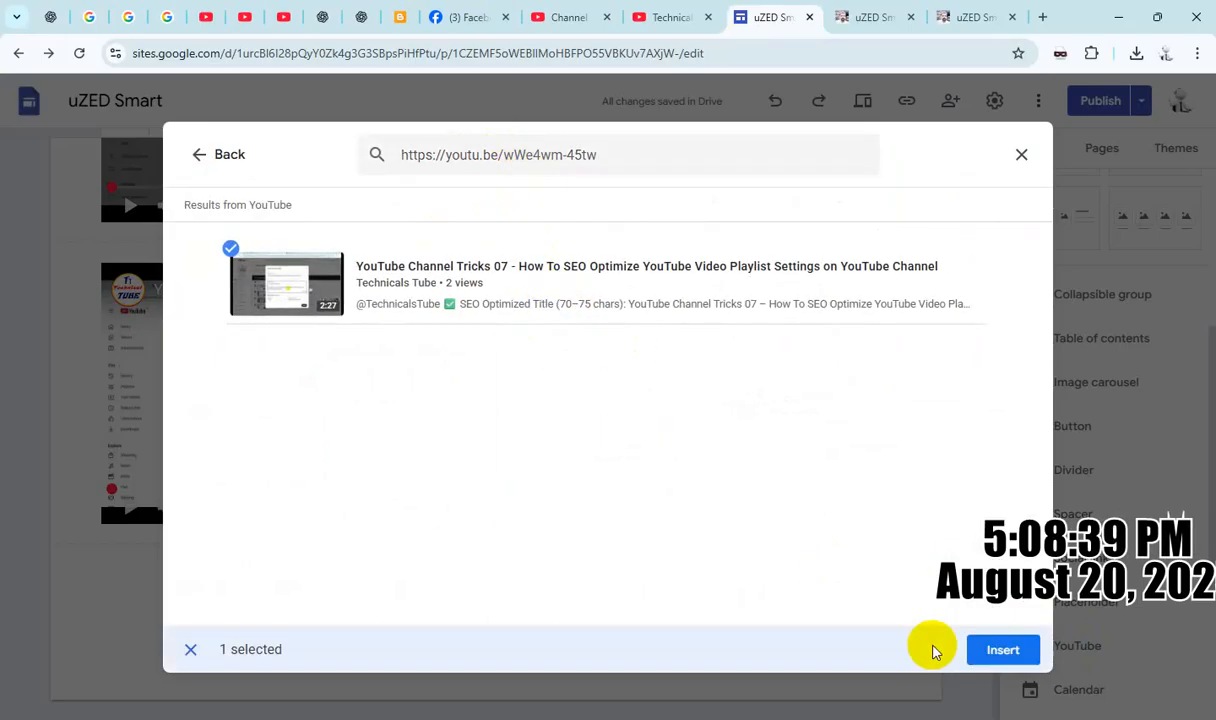
click(992, 649)
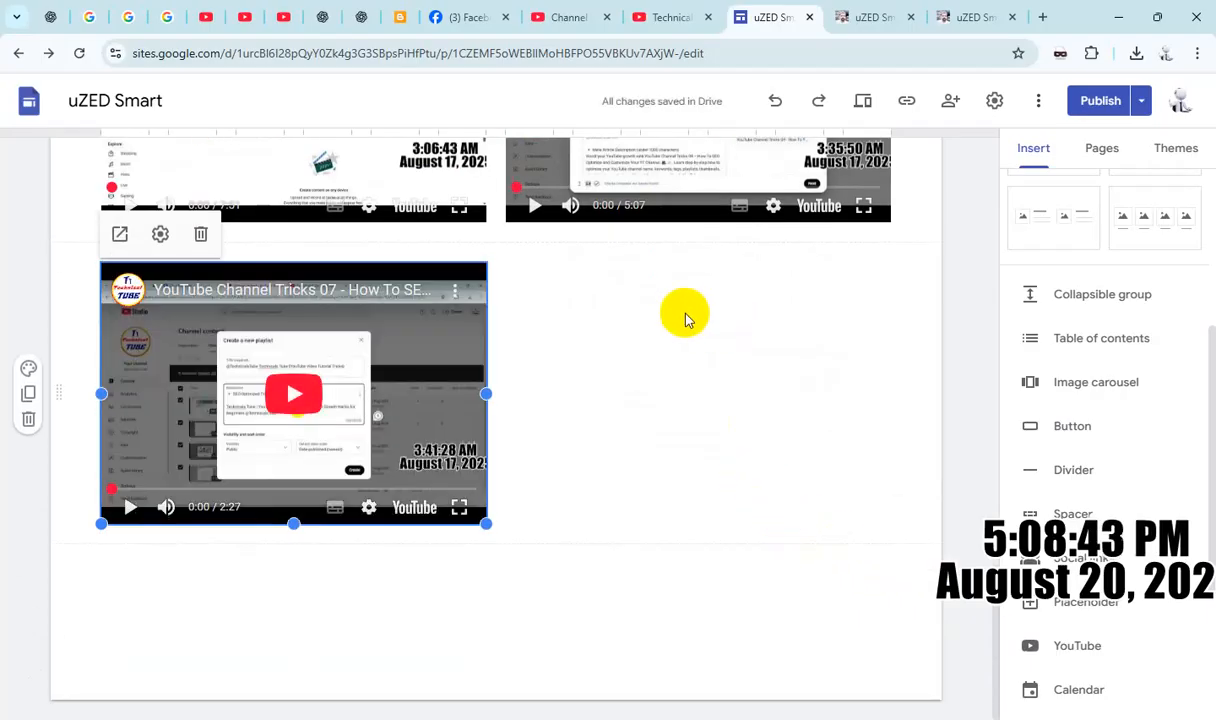
Step: In YouTube Studio, tick the YouTube Channel Tricks 08 video and copy its shareable link
click(551, 20)
scroll(407, 427, up, 2)
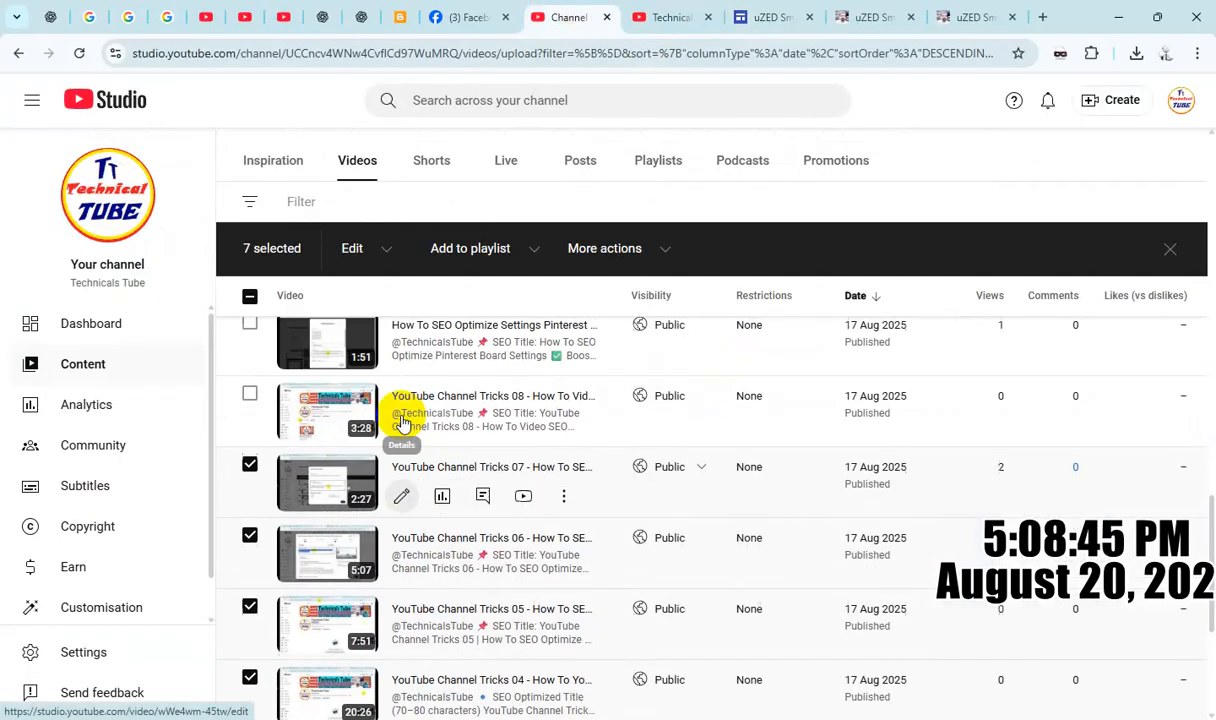
click(249, 397)
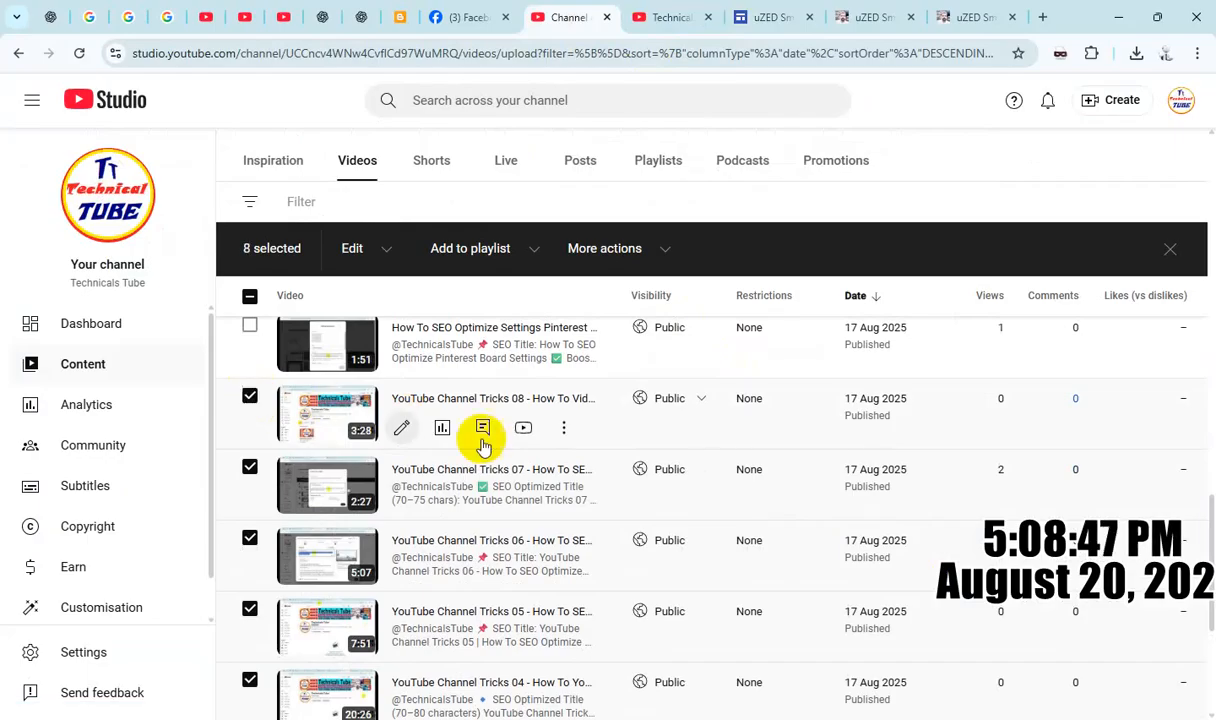
click(563, 428)
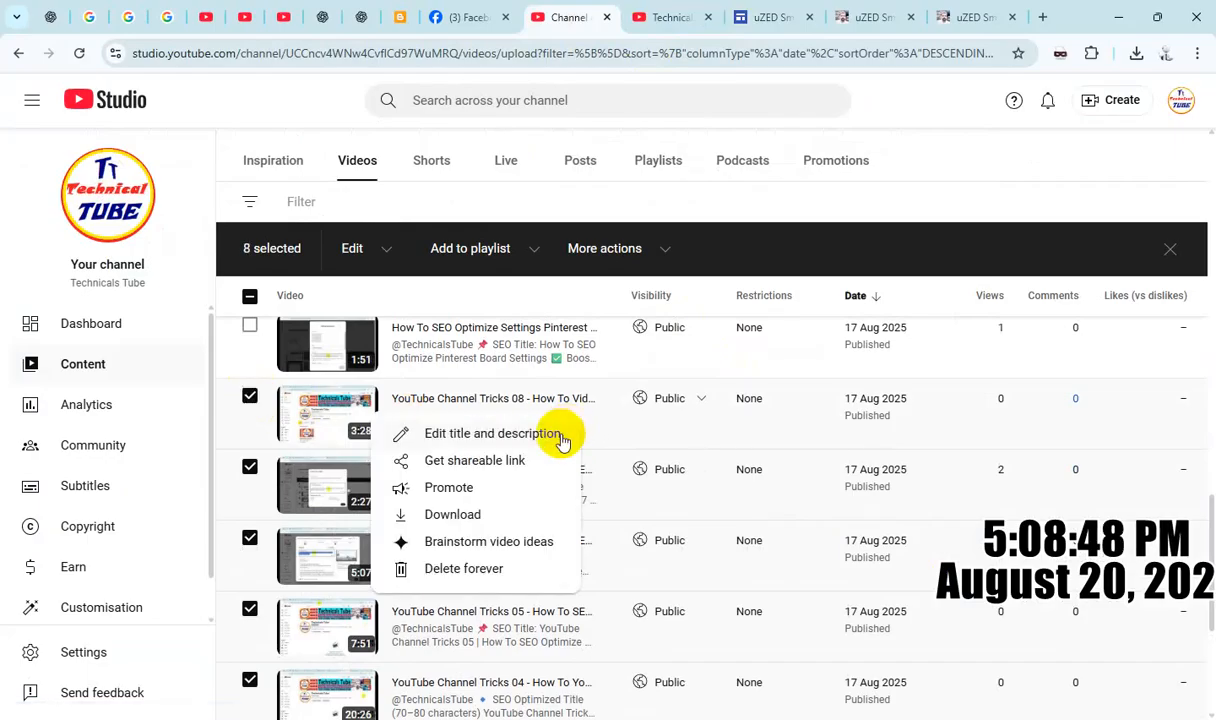
click(503, 466)
Step: Back in Google Sites, insert the YouTube Channel Tricks 08 video below the Tricks 07 video using its copied link
click(748, 26)
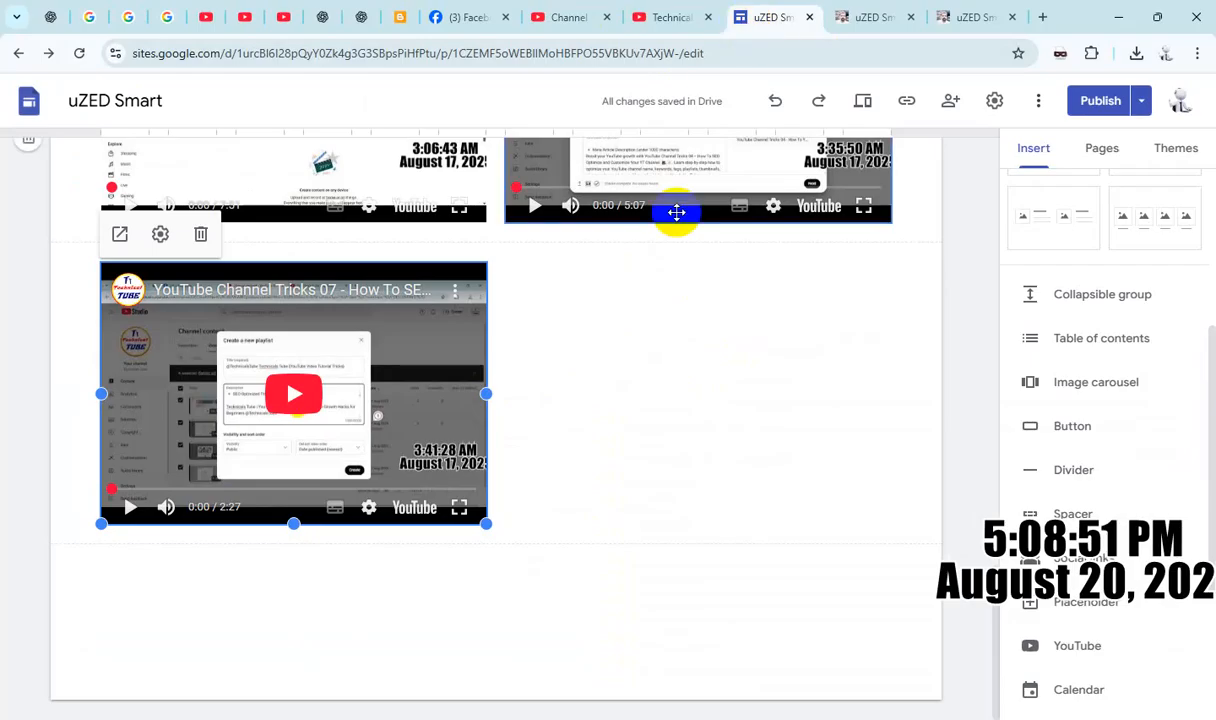
click(1077, 648)
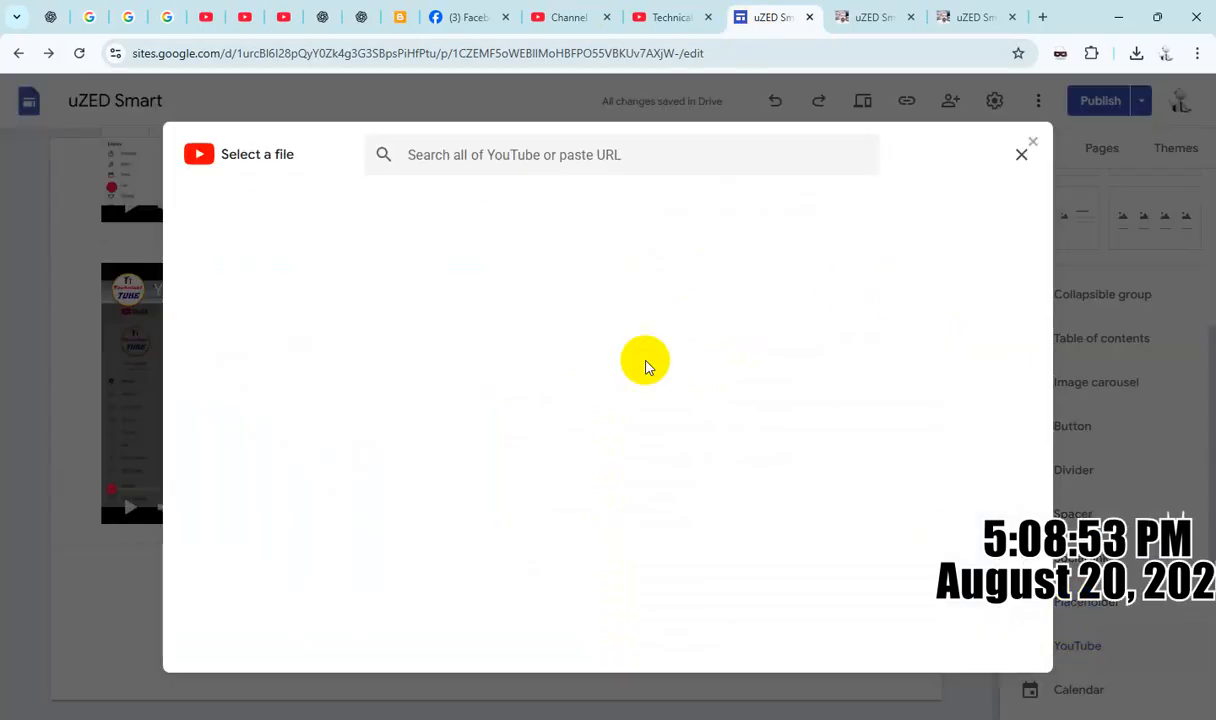
click(475, 160)
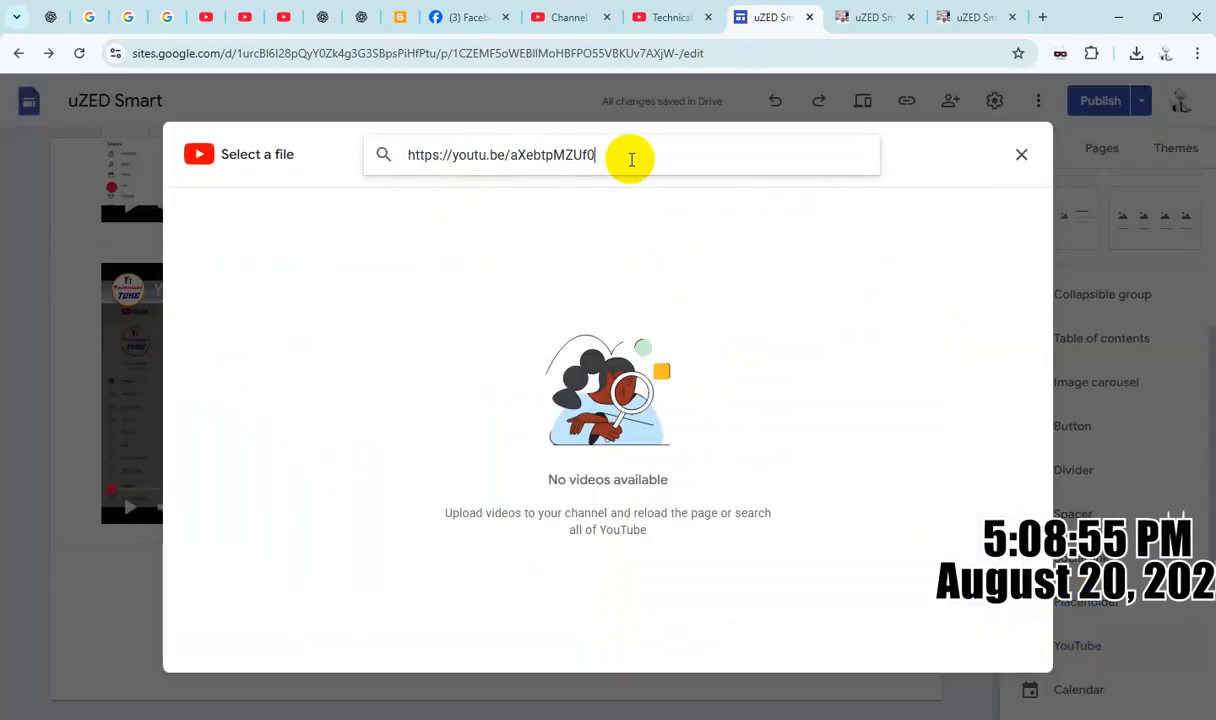
key(Return)
click(549, 291)
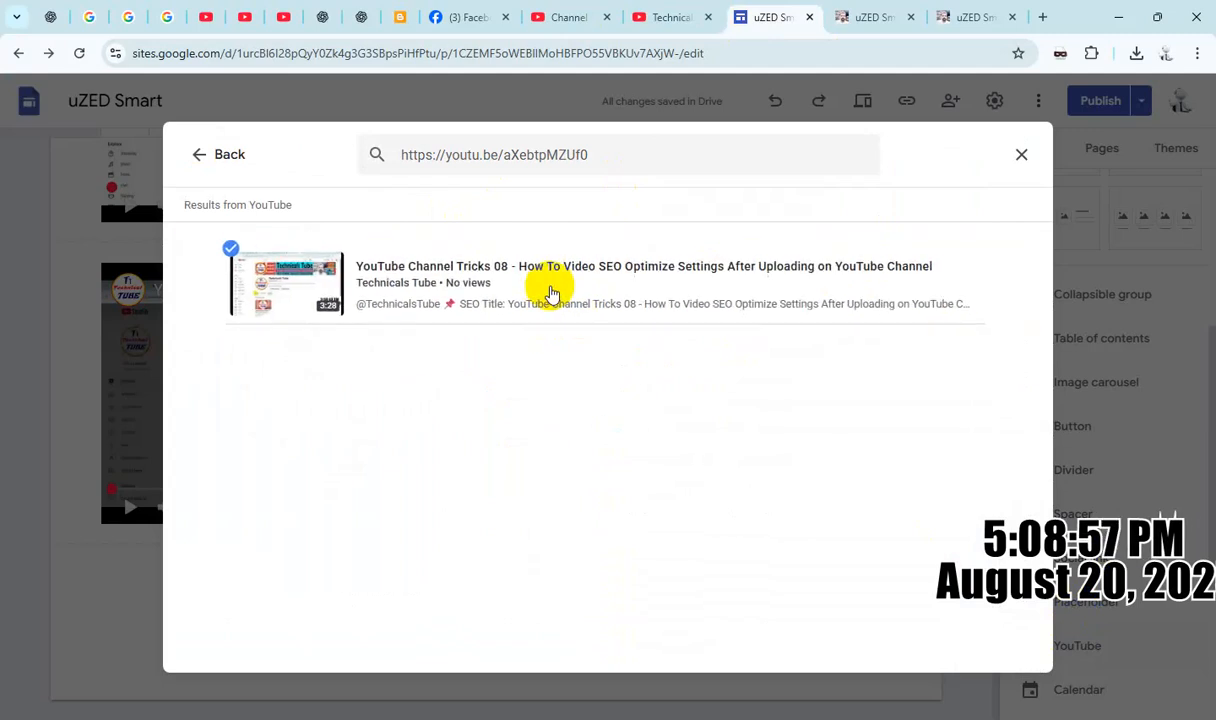
click(1003, 648)
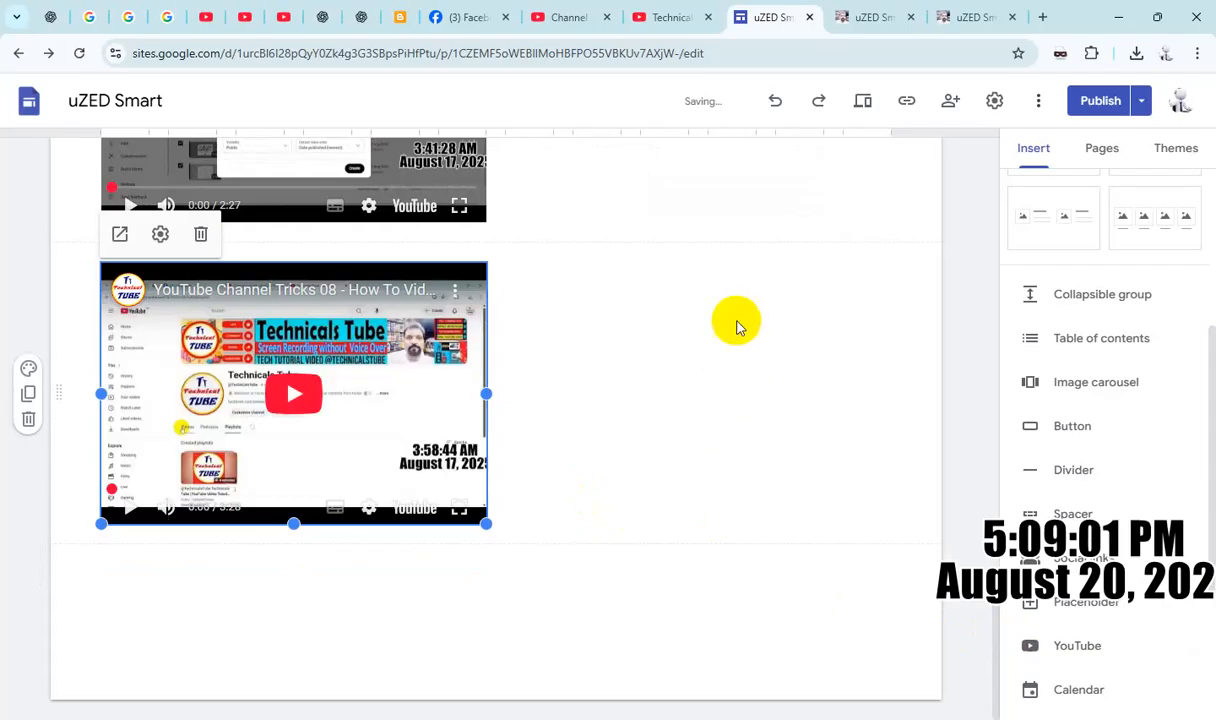
Step: In YouTube Studio, tick the How To SEO Optimize Settings Pinterest Board video and copy its shareable link
click(556, 19)
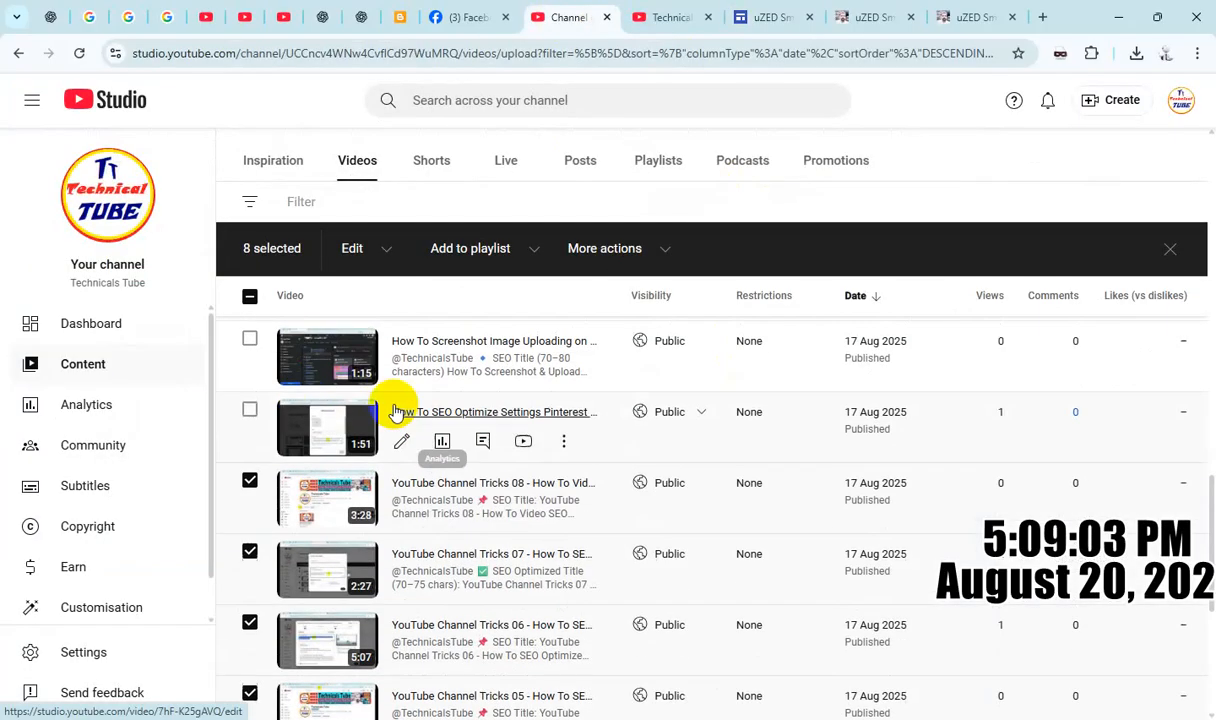
click(250, 412)
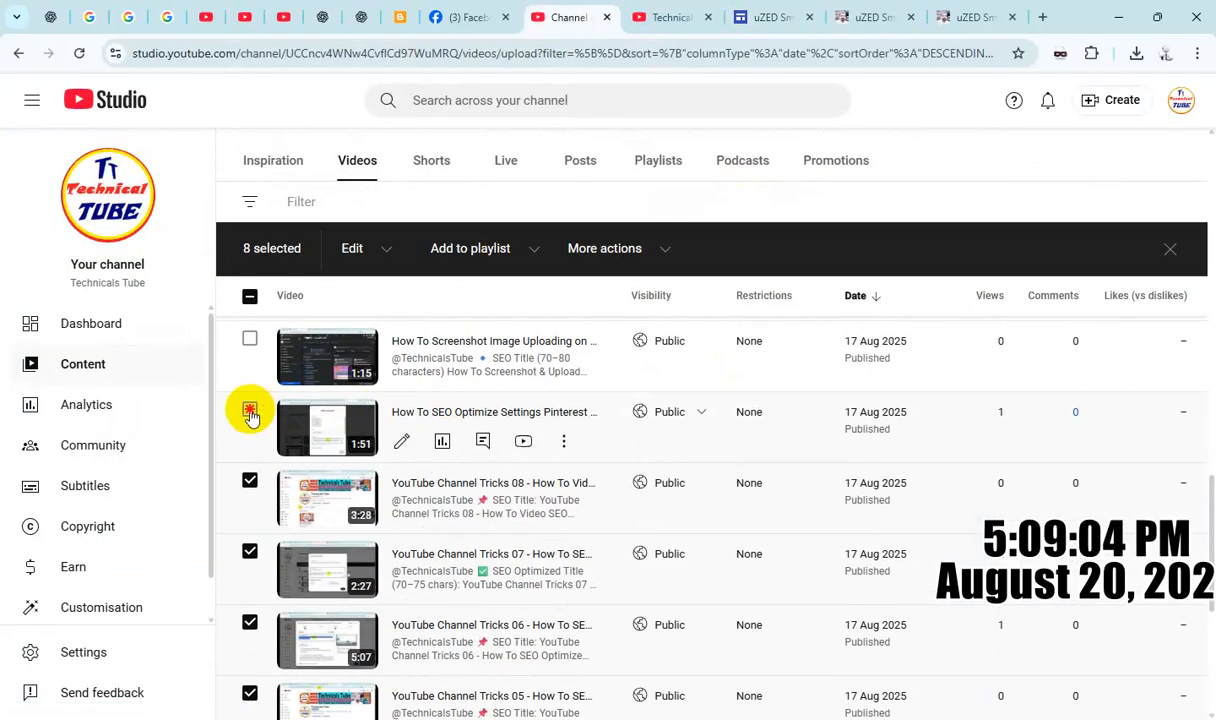
click(562, 441)
click(500, 478)
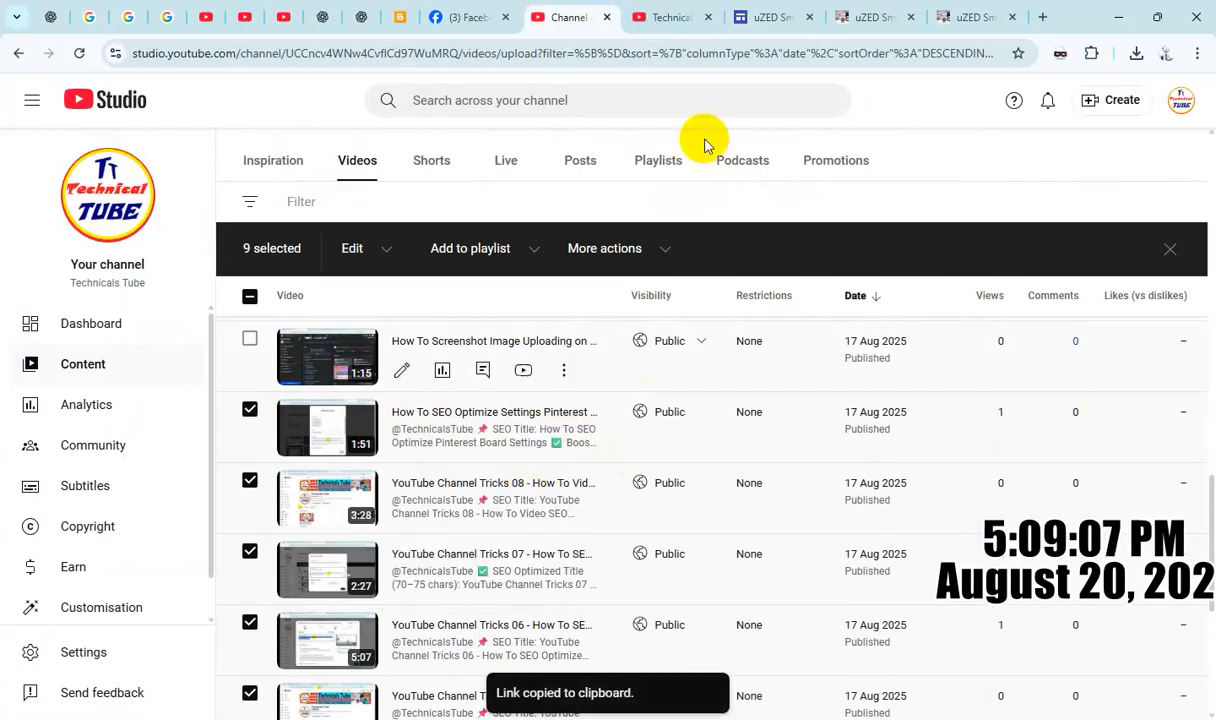
Step: Back in Google Sites, insert the How To SEO Optimize Settings Pinterest Board video below Tricks 08 using its copied link
click(768, 17)
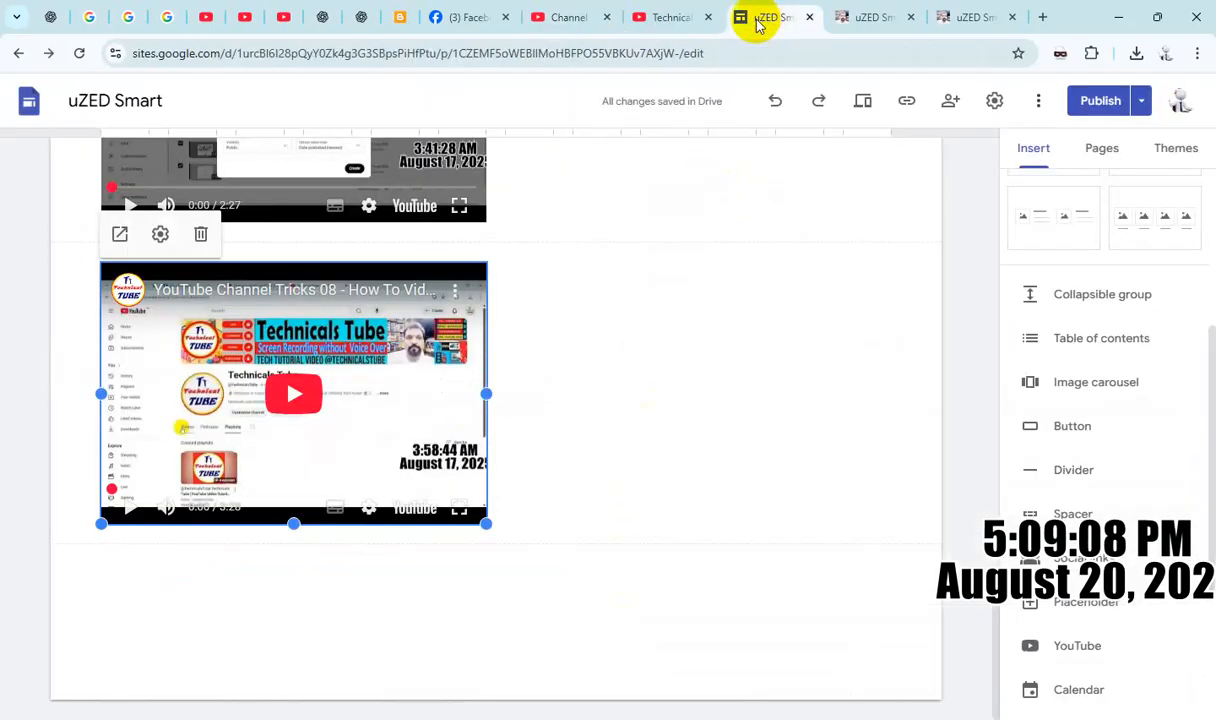
click(1077, 643)
click(462, 165)
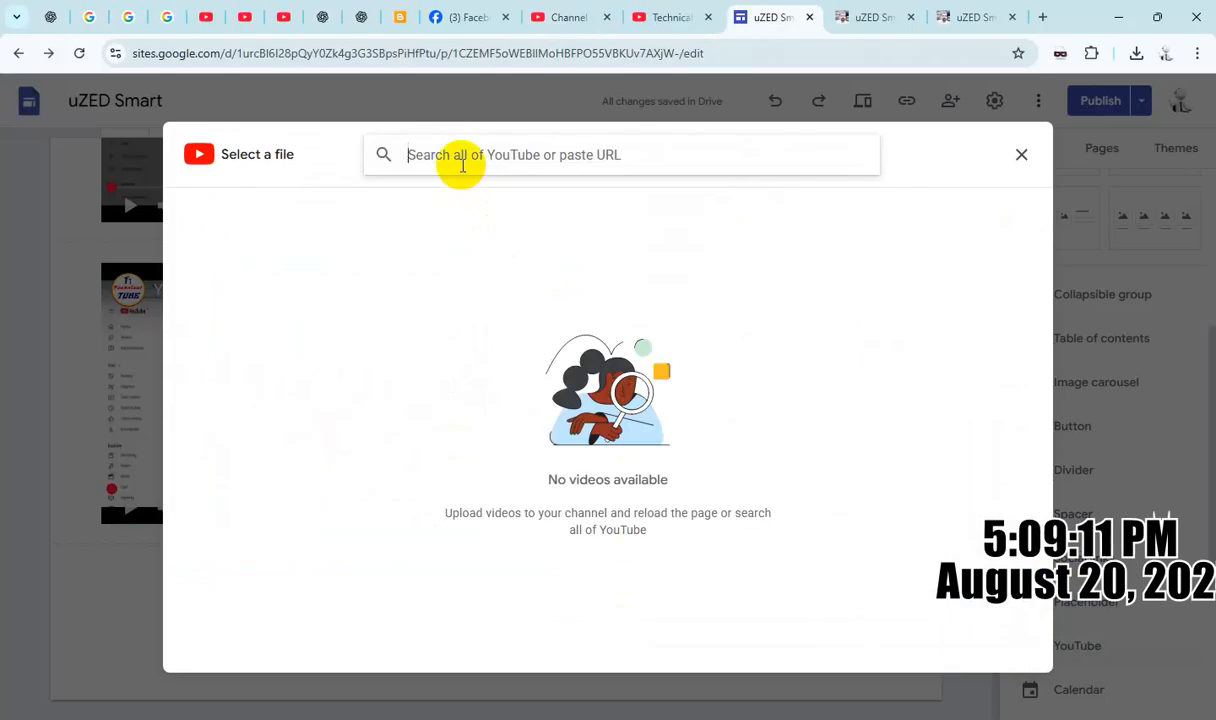
key(Return)
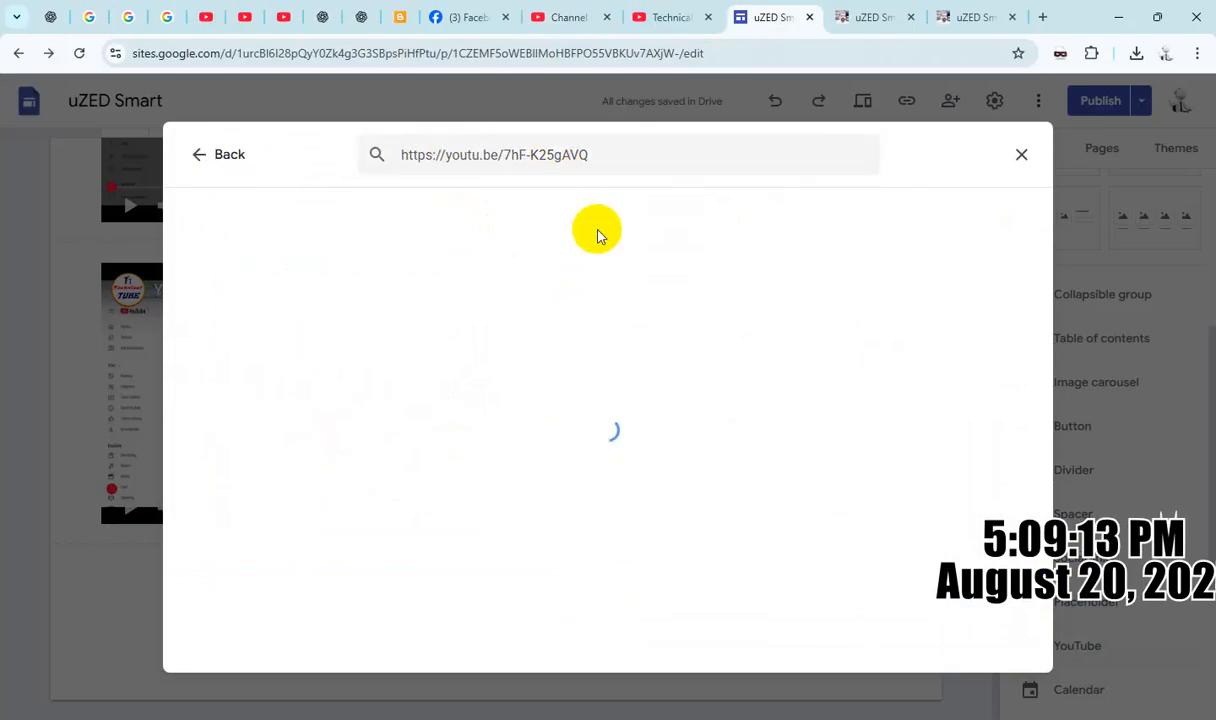
click(515, 276)
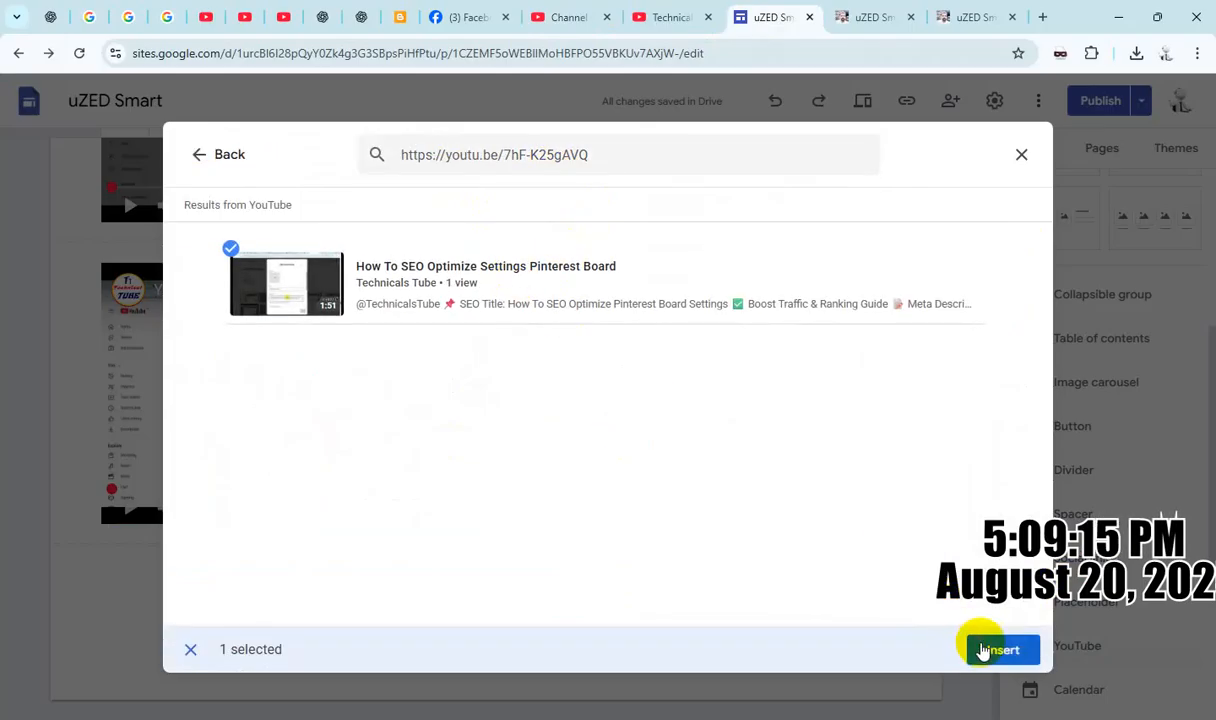
click(985, 647)
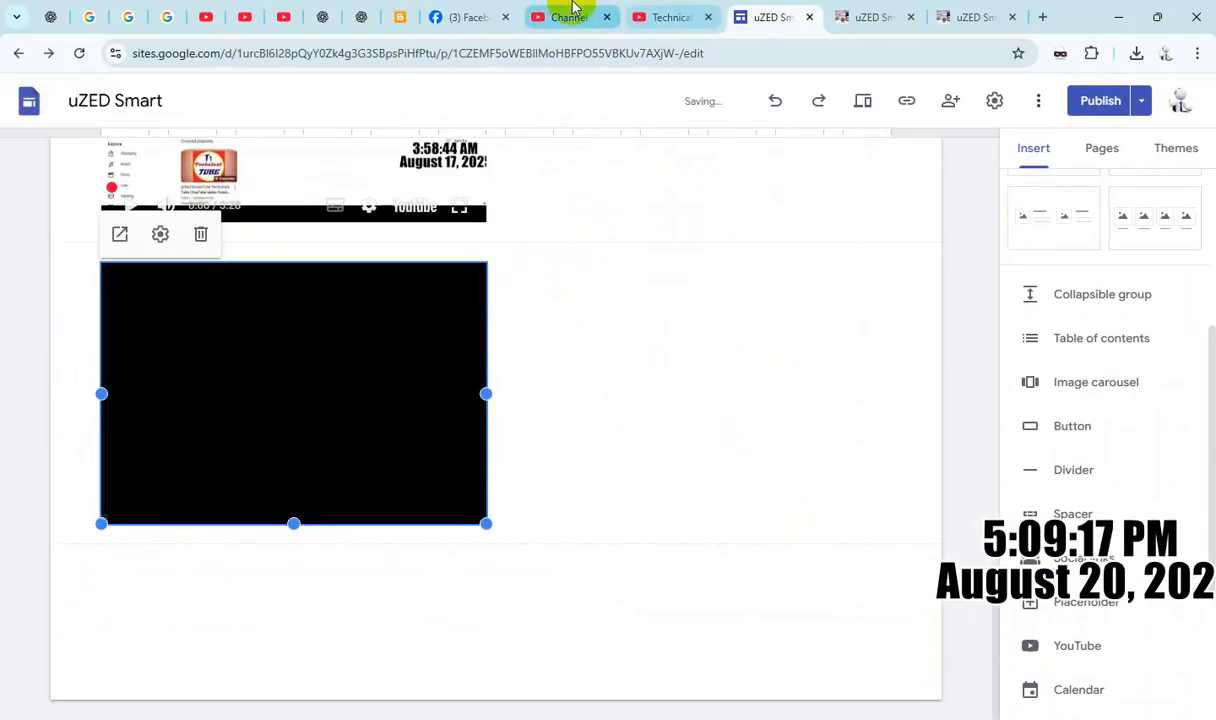
Step: In YouTube Studio, tick the How To Screenshot Image Uploading on #technicaltubes Facebook Page video and copy its shareable link
click(560, 17)
scroll(440, 507, up, 1)
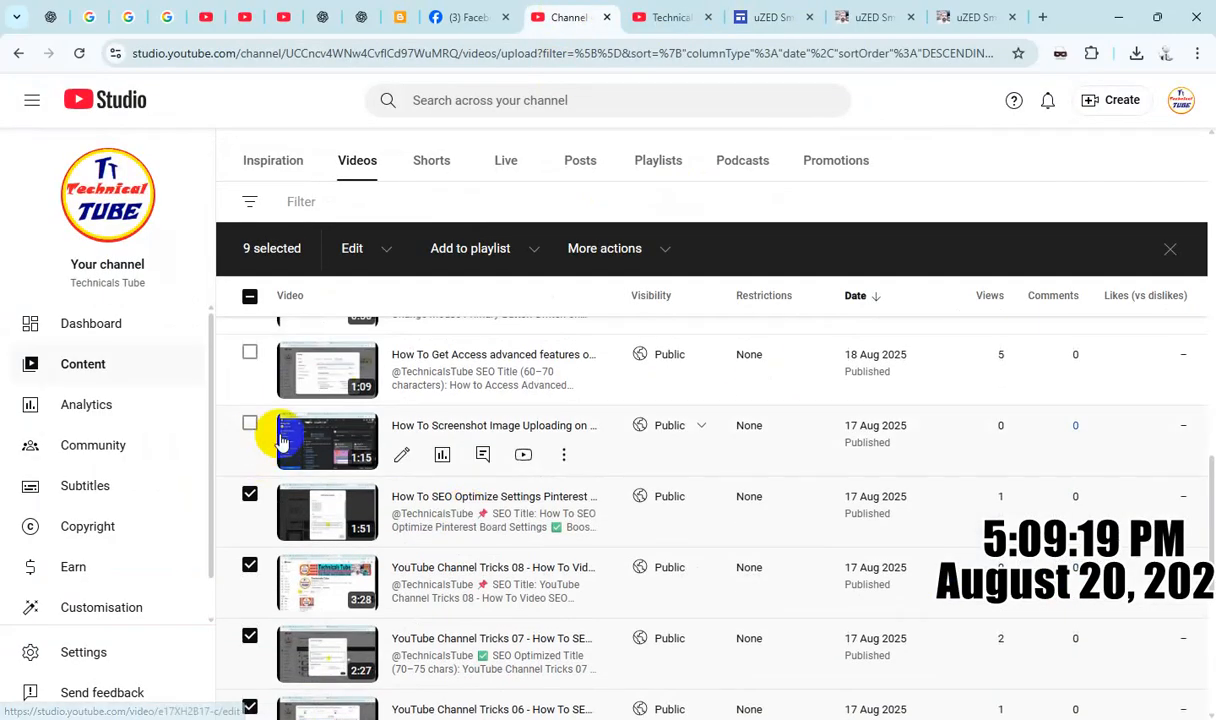
click(563, 456)
click(503, 489)
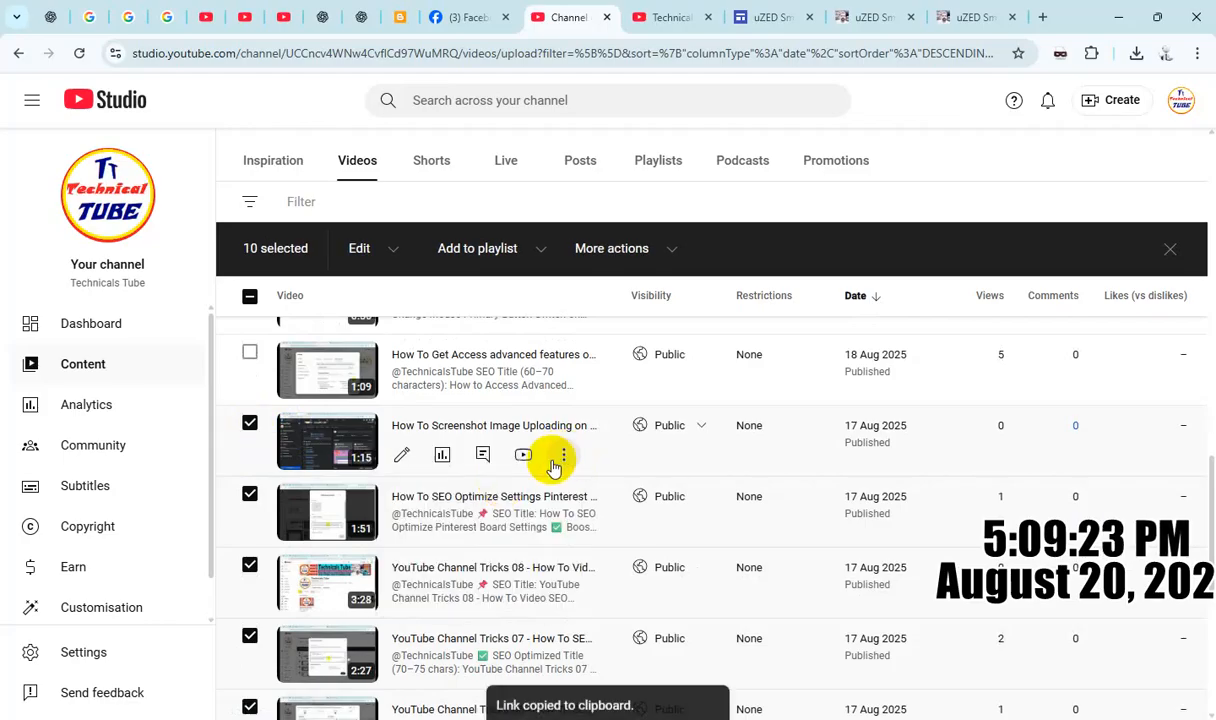
Step: Back in Google Sites, insert the How To Screenshot Image Uploading video below the Pinterest Board video using its copied link
click(662, 20)
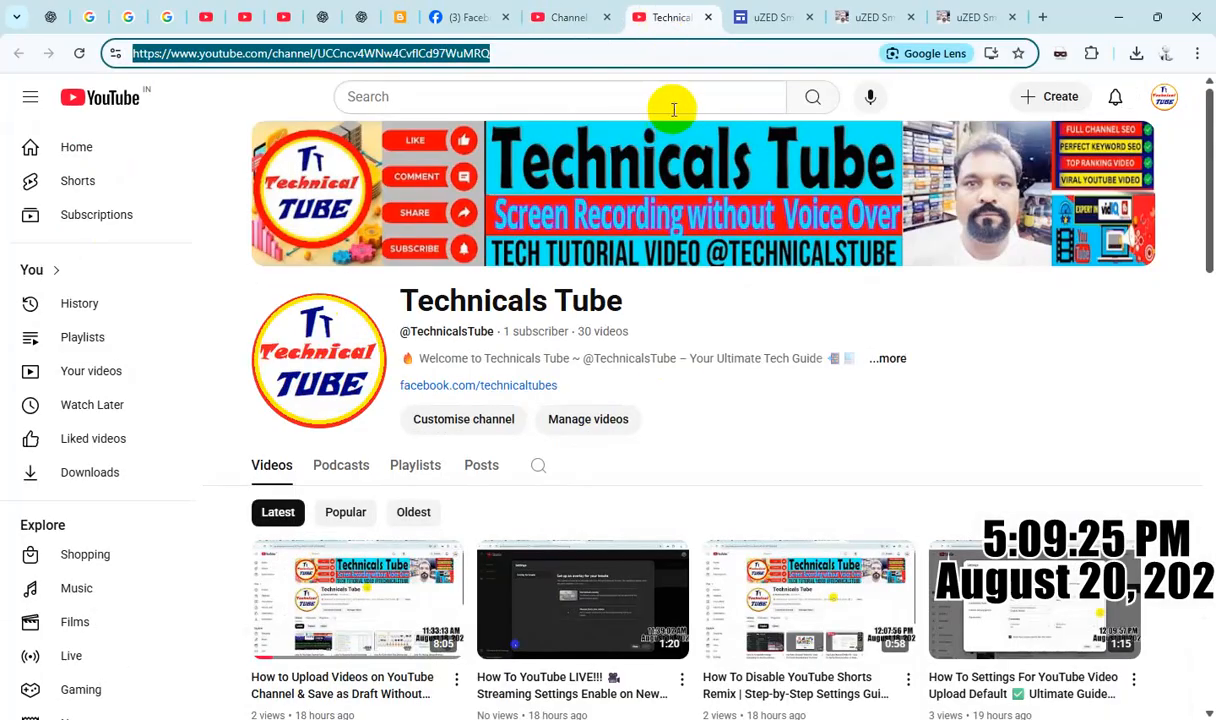
click(765, 18)
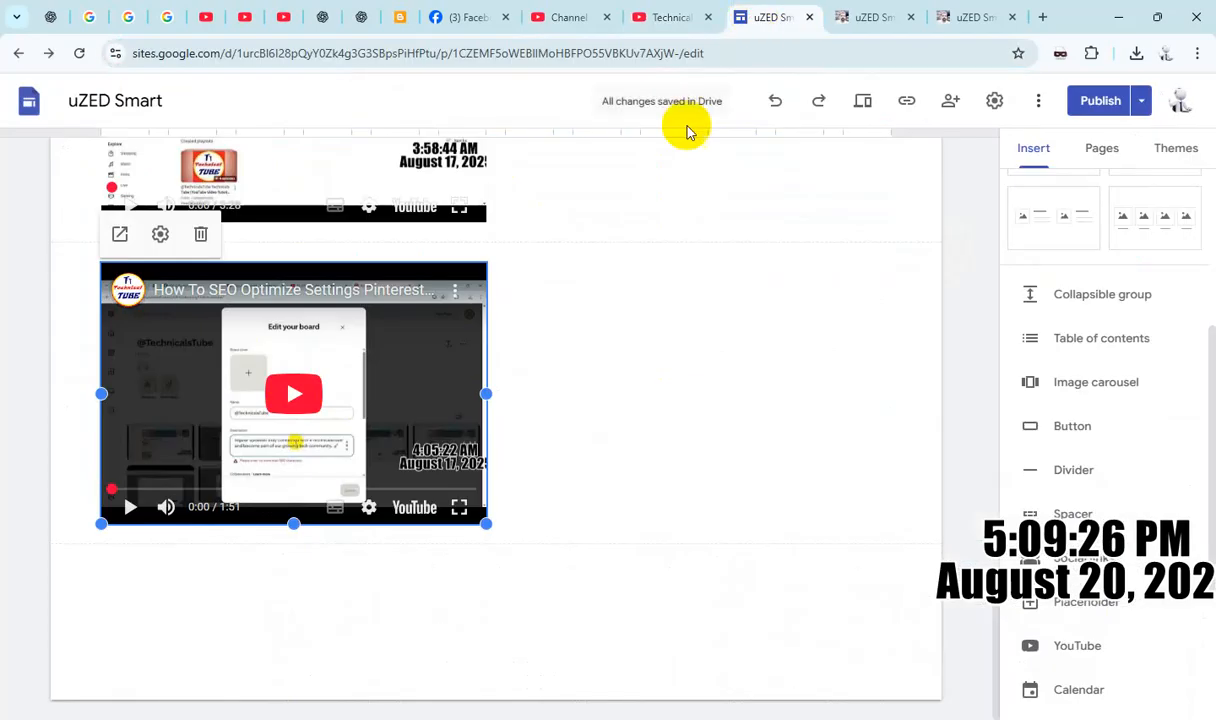
click(1092, 640)
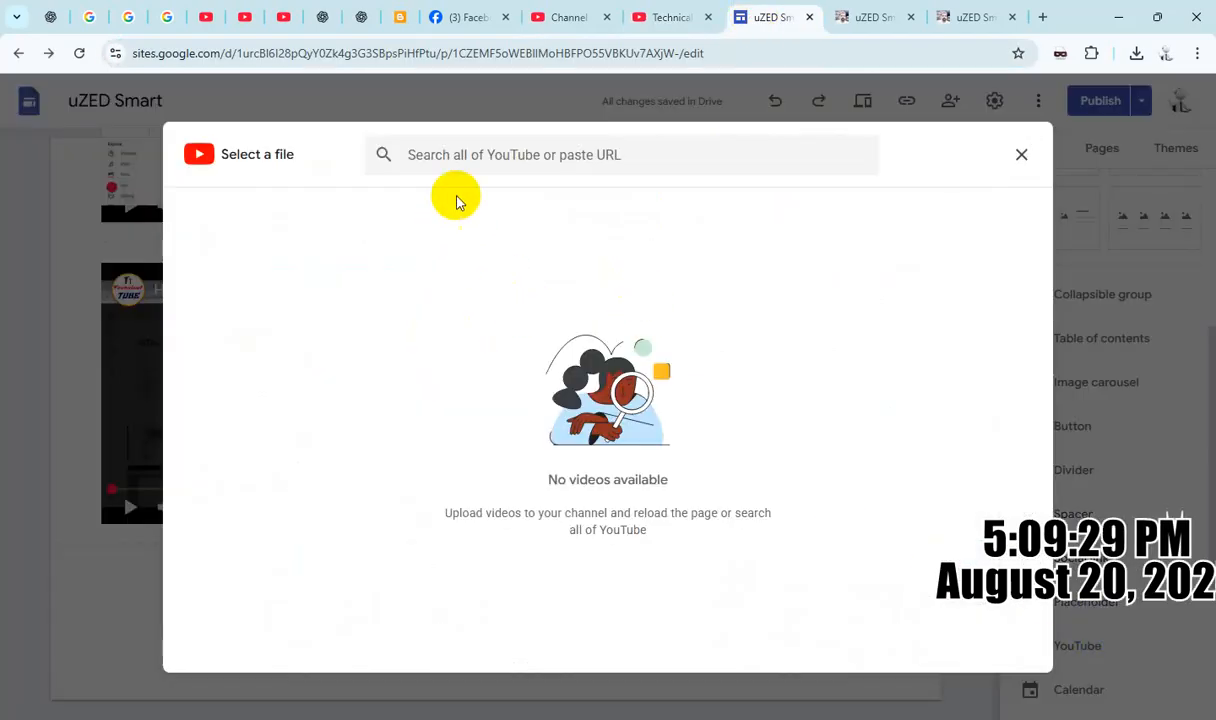
click(478, 155)
key(ctrl+v)
key(Return)
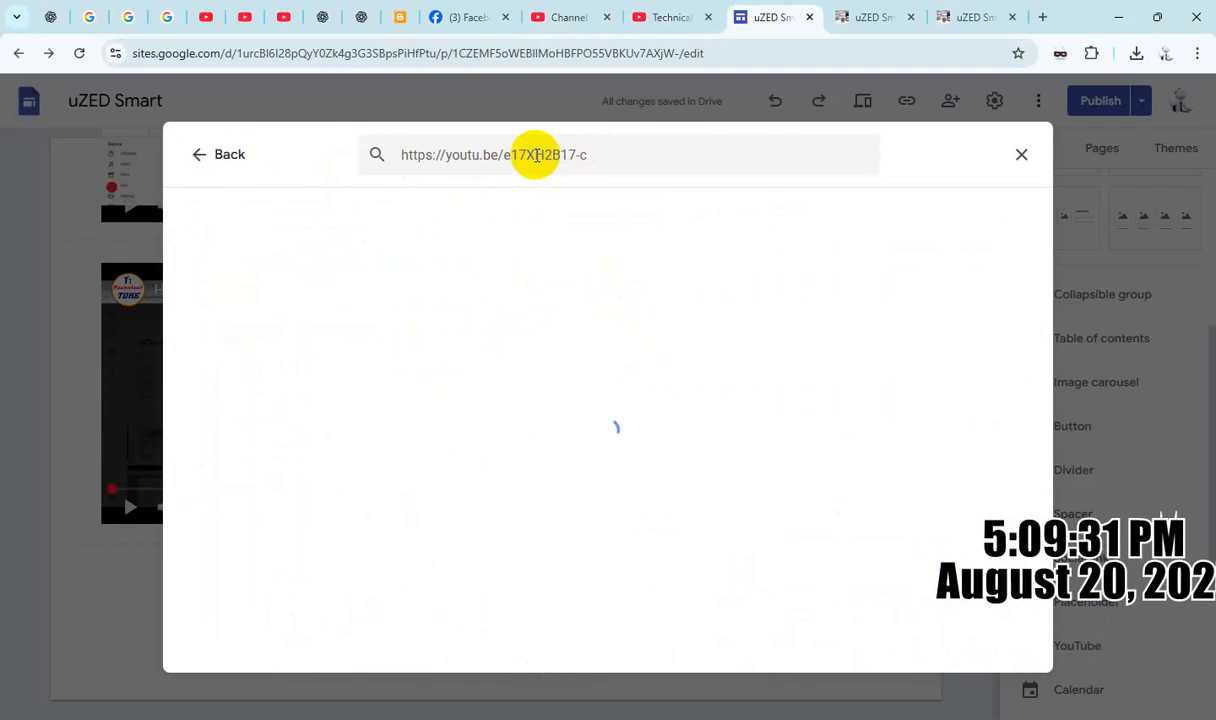
click(483, 300)
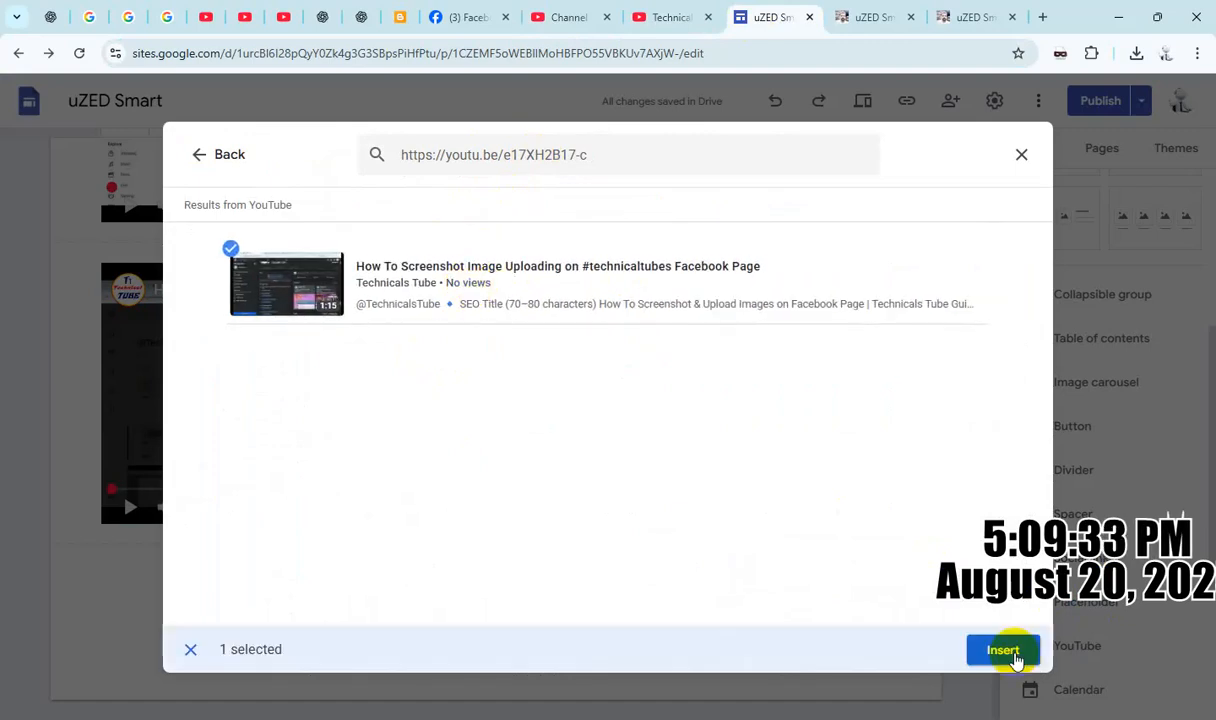
click(1003, 651)
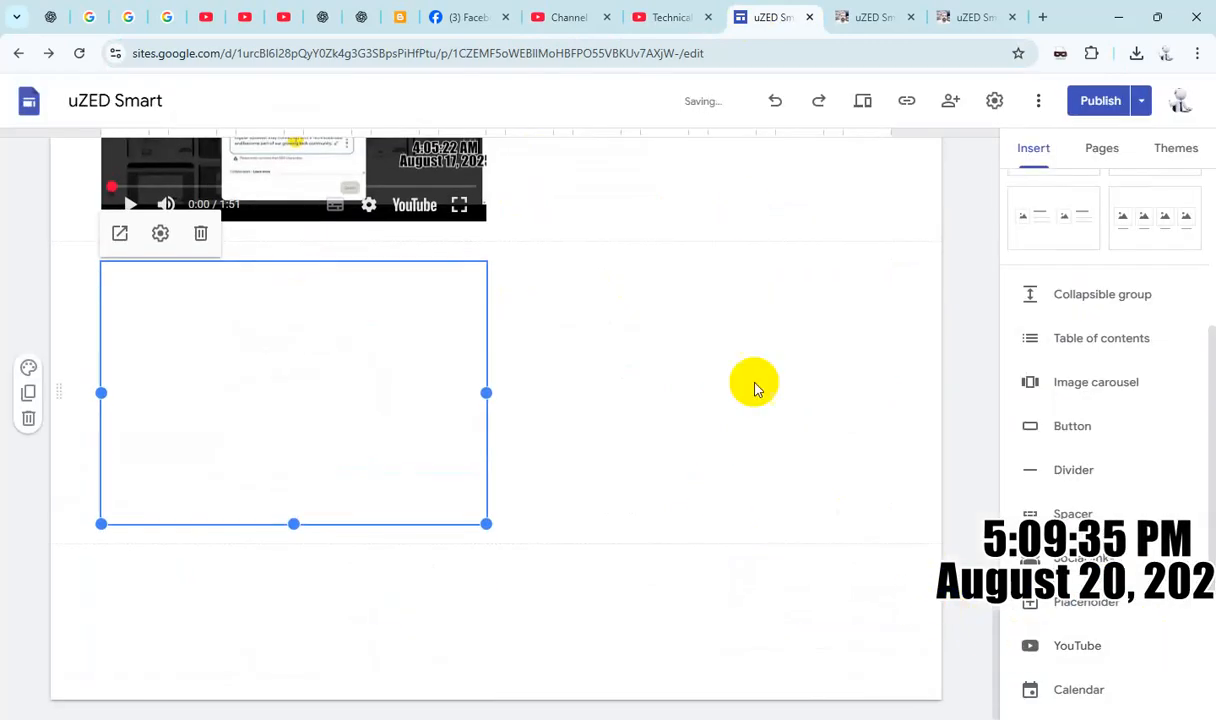
Step: Move the YouTube Channel Tricks 08 video beside Tricks 07, and the How To Screenshot Image Uploading video beside the Pinterest Board video
scroll(597, 372, up, 10)
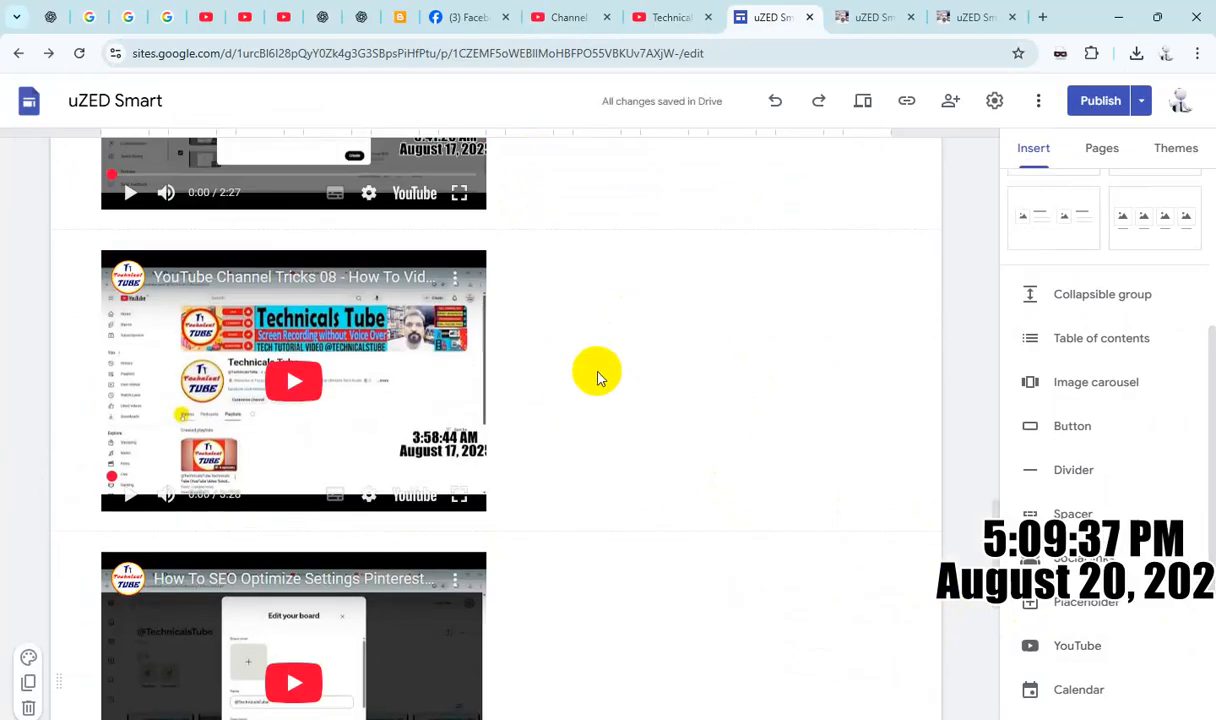
scroll(599, 377, up, 10)
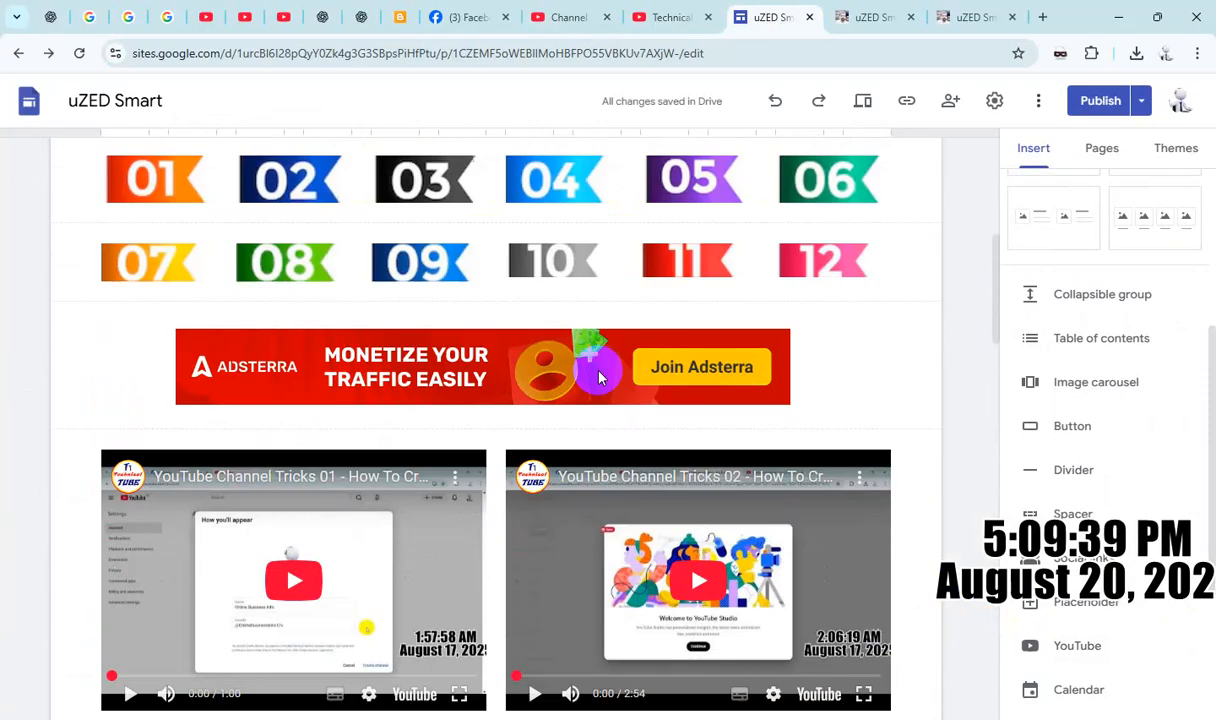
scroll(598, 369, down, 15)
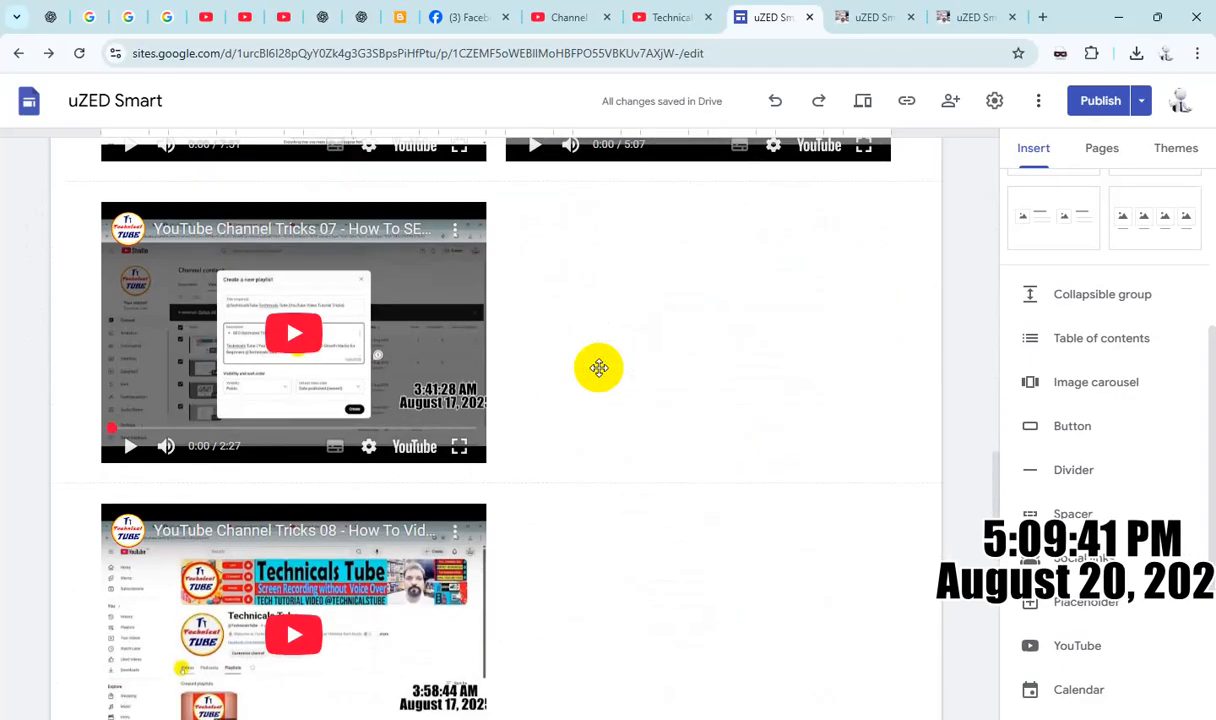
scroll(570, 395, up, 1)
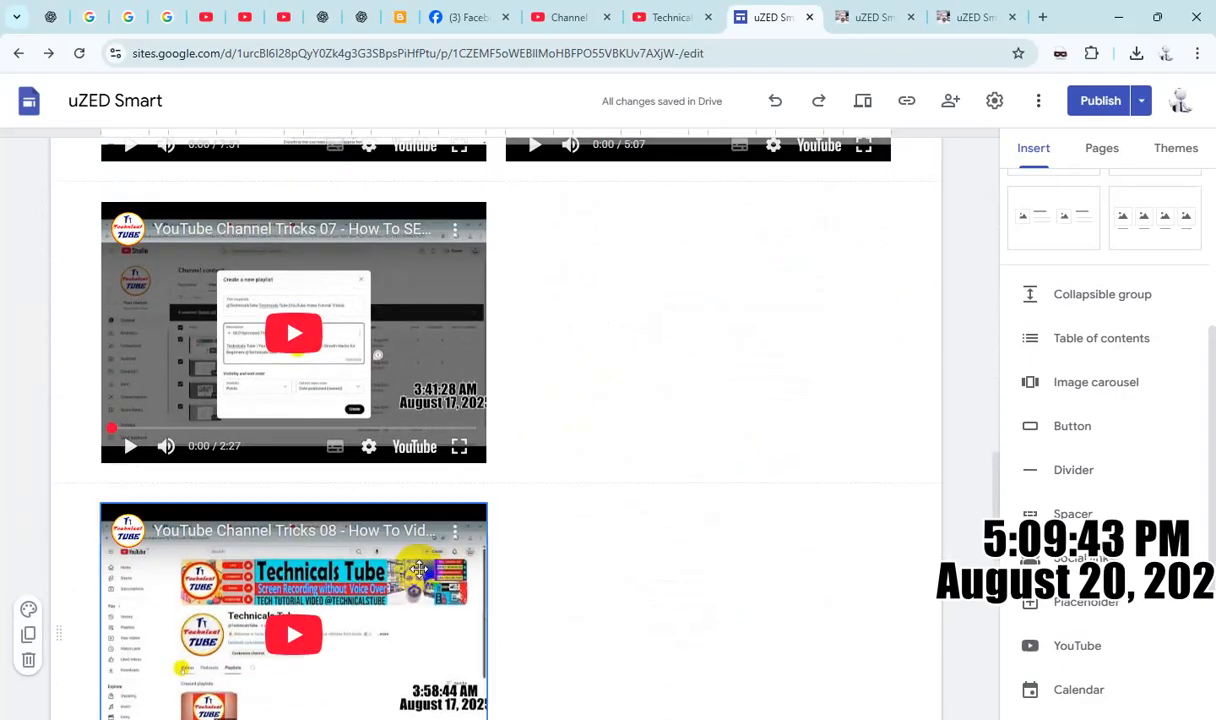
drag(419, 568, 543, 505)
click(686, 345)
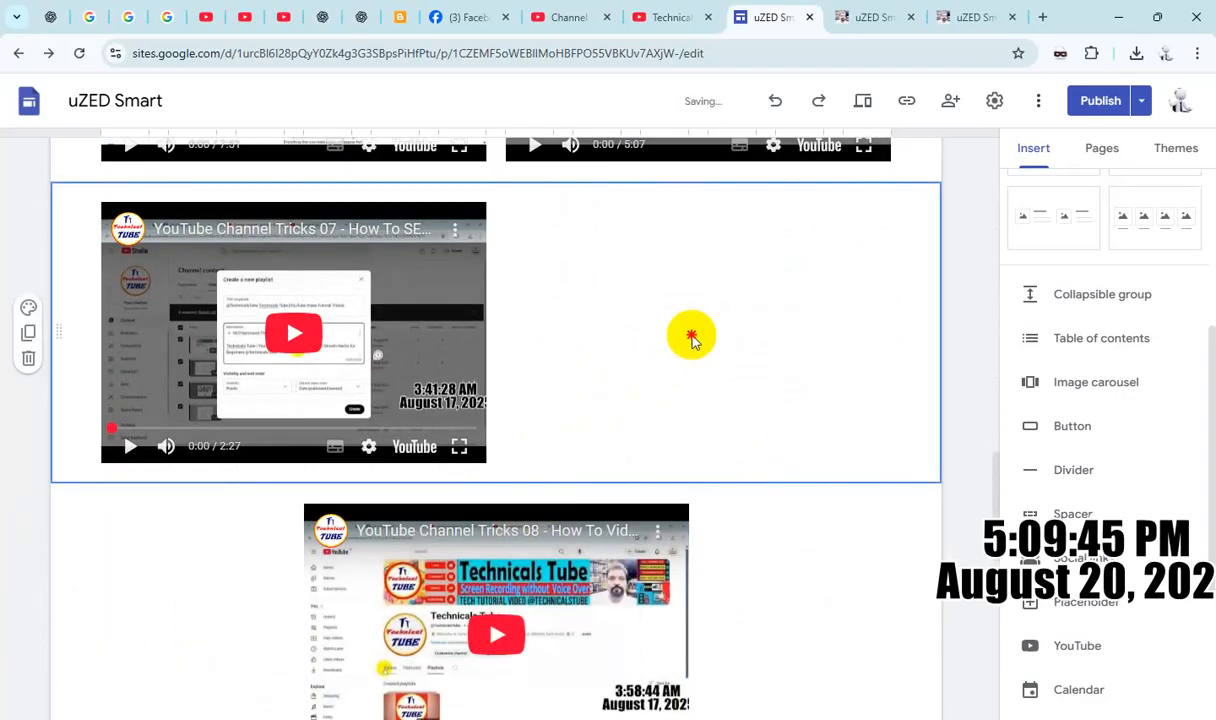
click(587, 574)
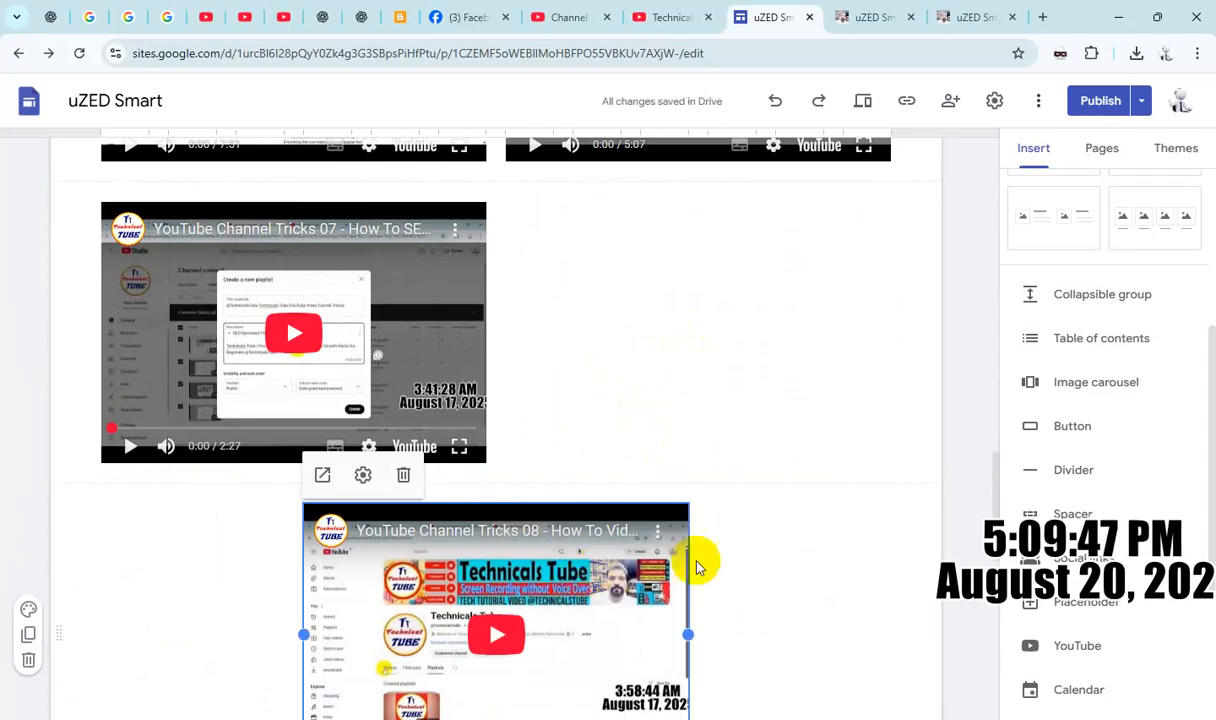
click(771, 562)
click(573, 553)
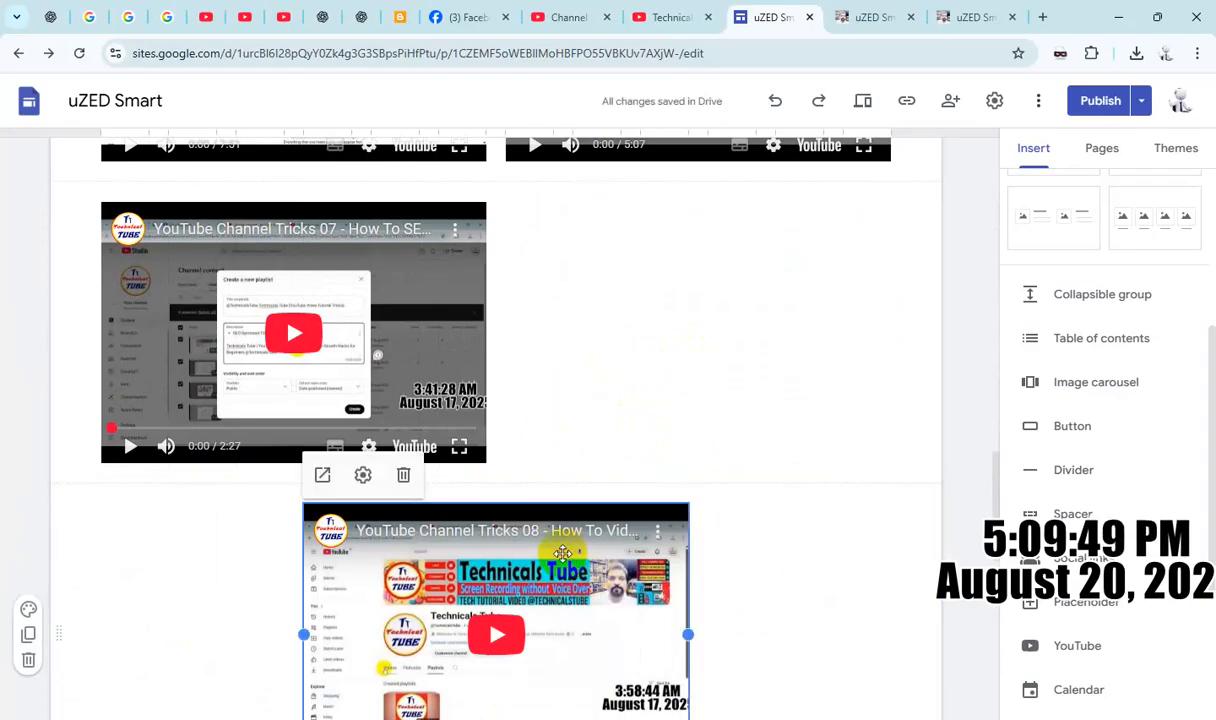
drag(563, 553, 719, 375)
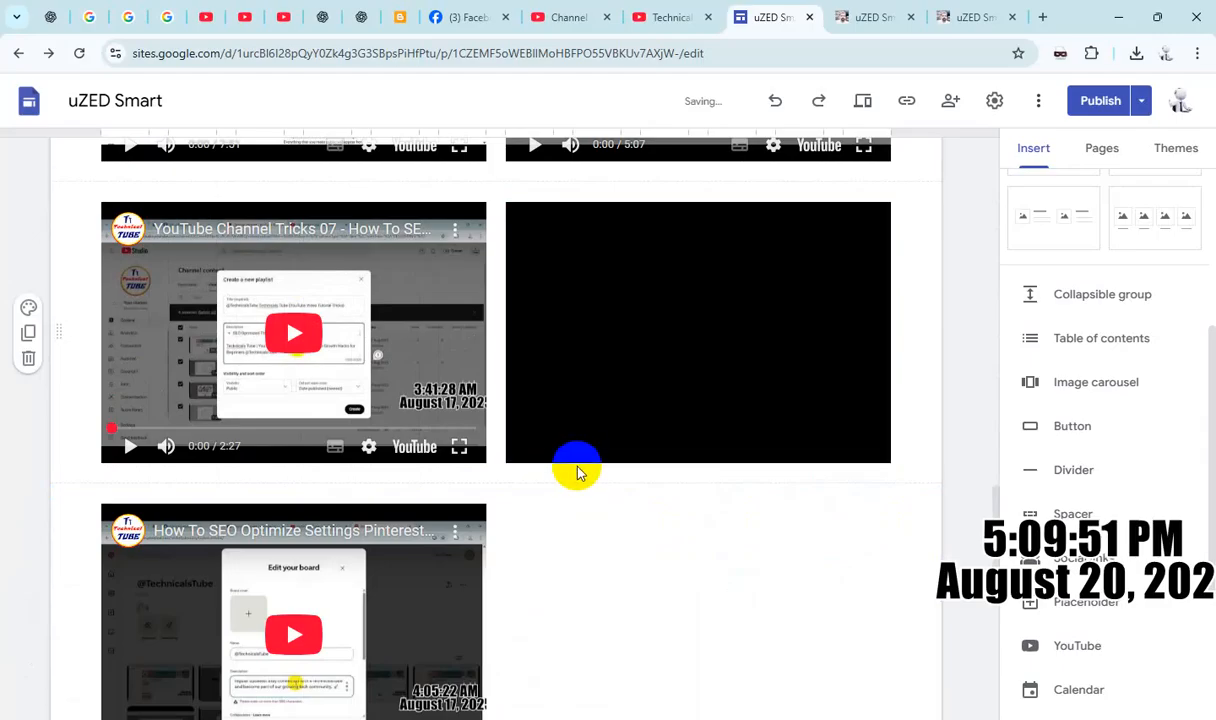
scroll(578, 472, down, 4)
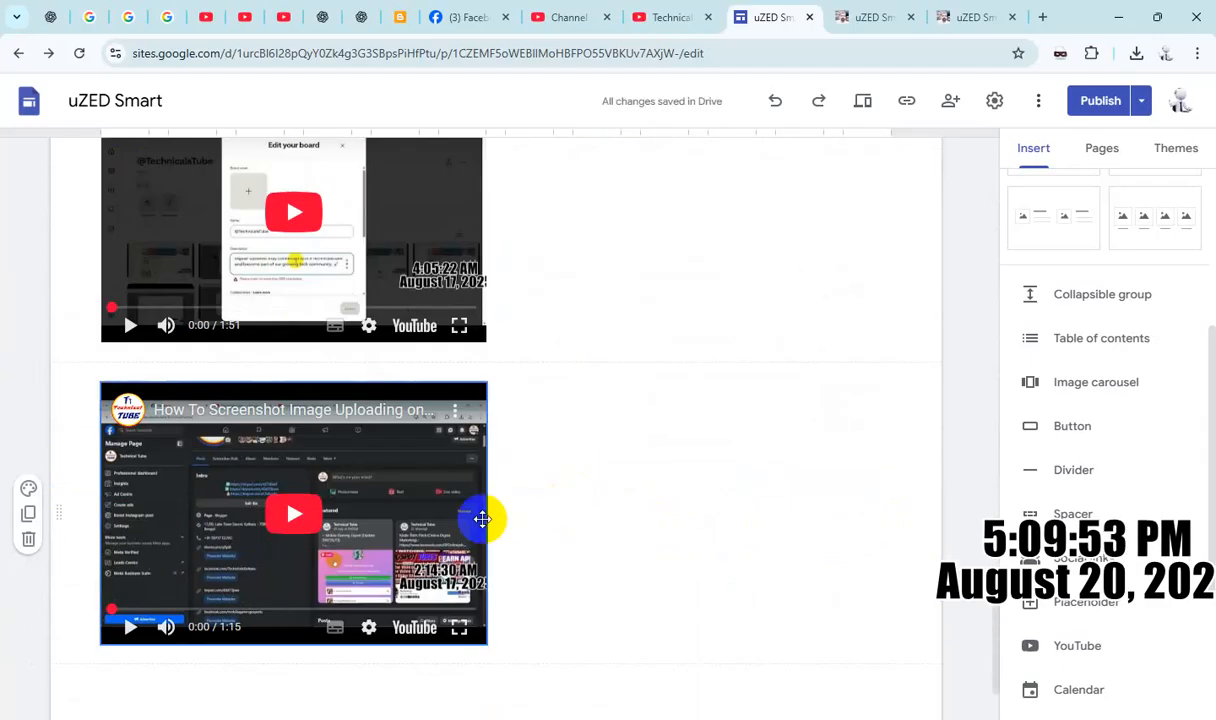
drag(437, 483, 719, 288)
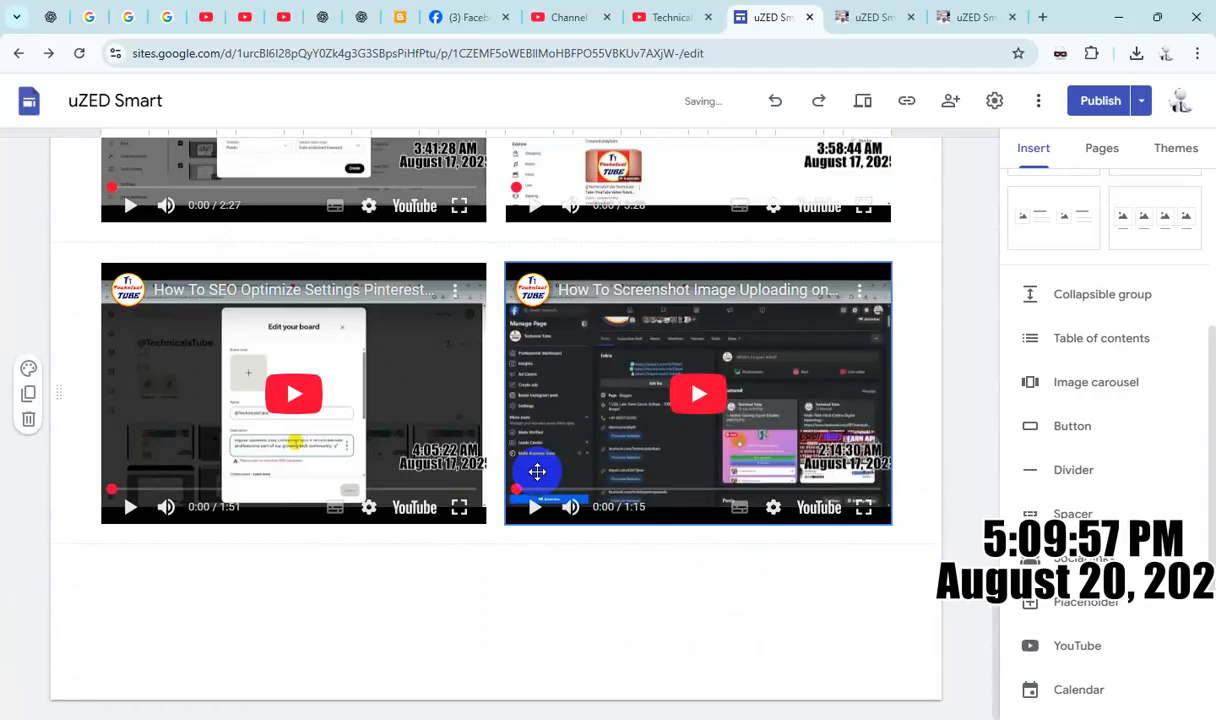
Step: Publish the updated Home page of the uZED Smart site
scroll(600, 515, up, 15)
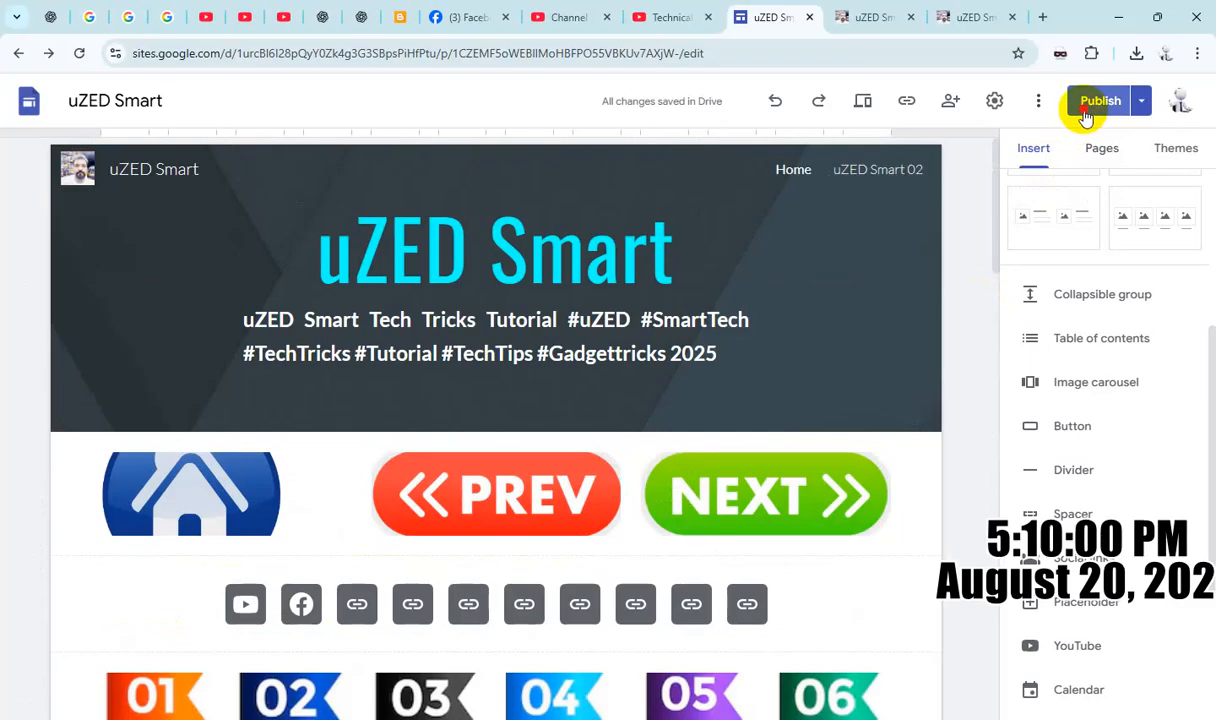
click(1086, 112)
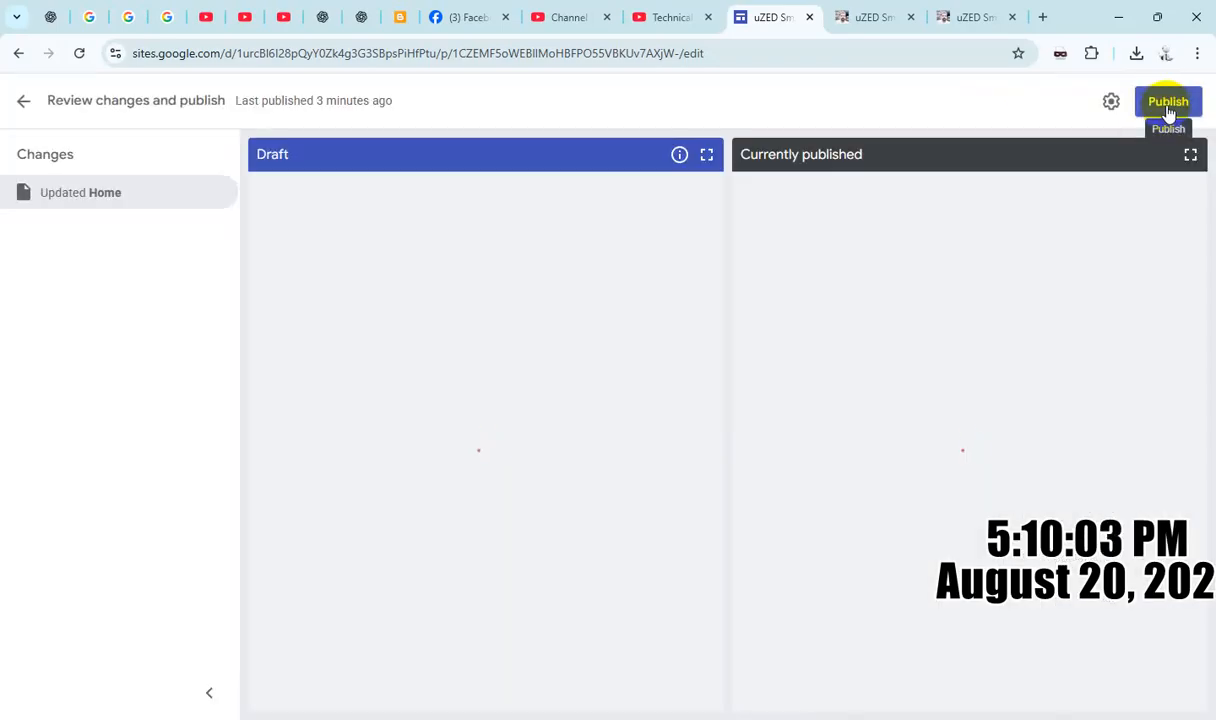
click(1167, 104)
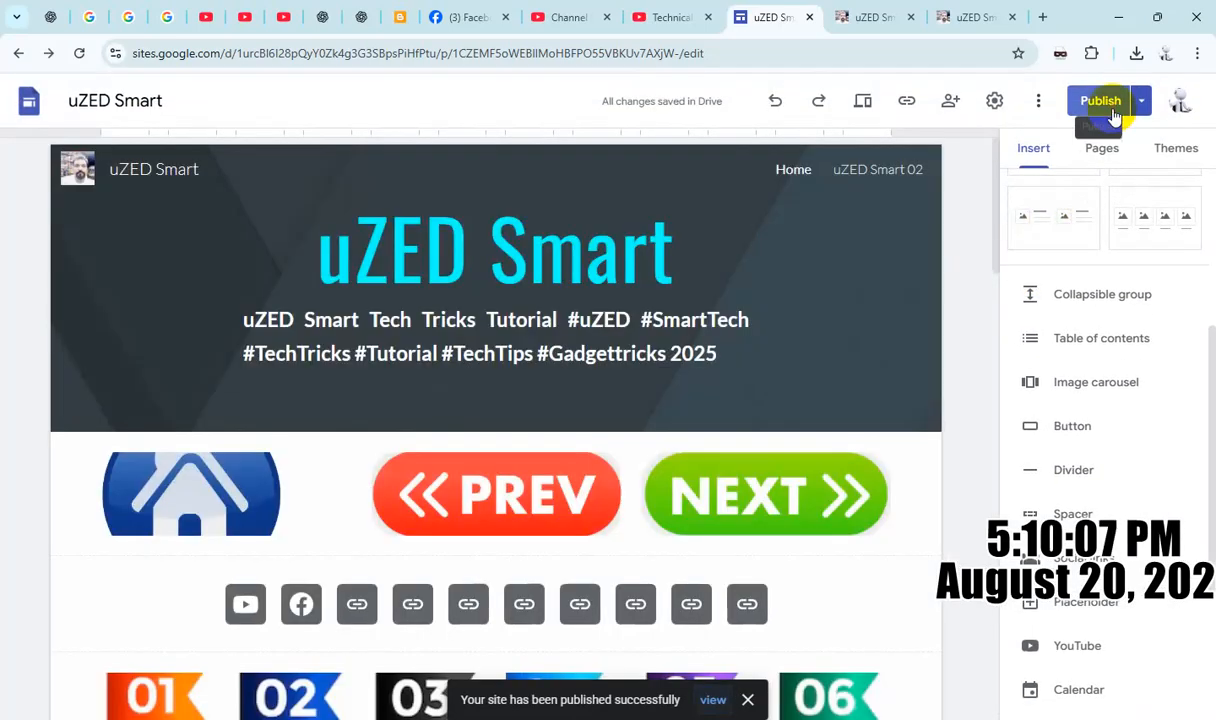
click(1110, 110)
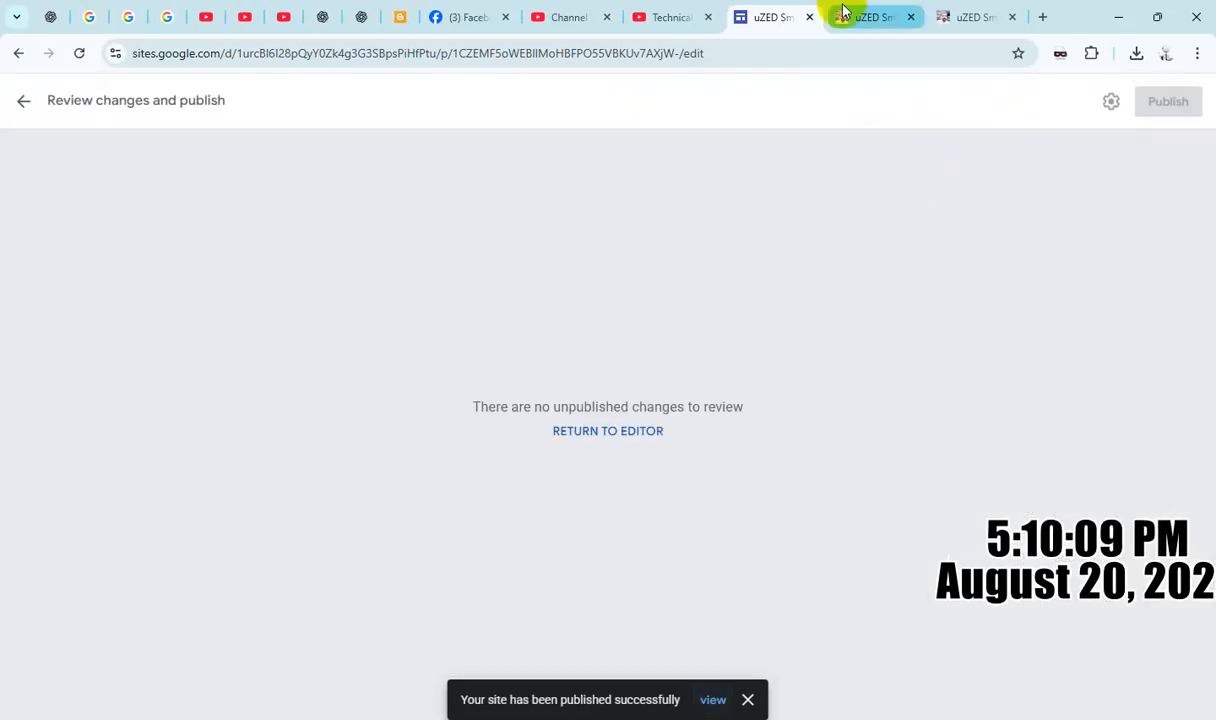
Step: Reload the published uZED Smart home page and check the two-column layout of the embedded videos from Tricks 01 to the last row
click(862, 19)
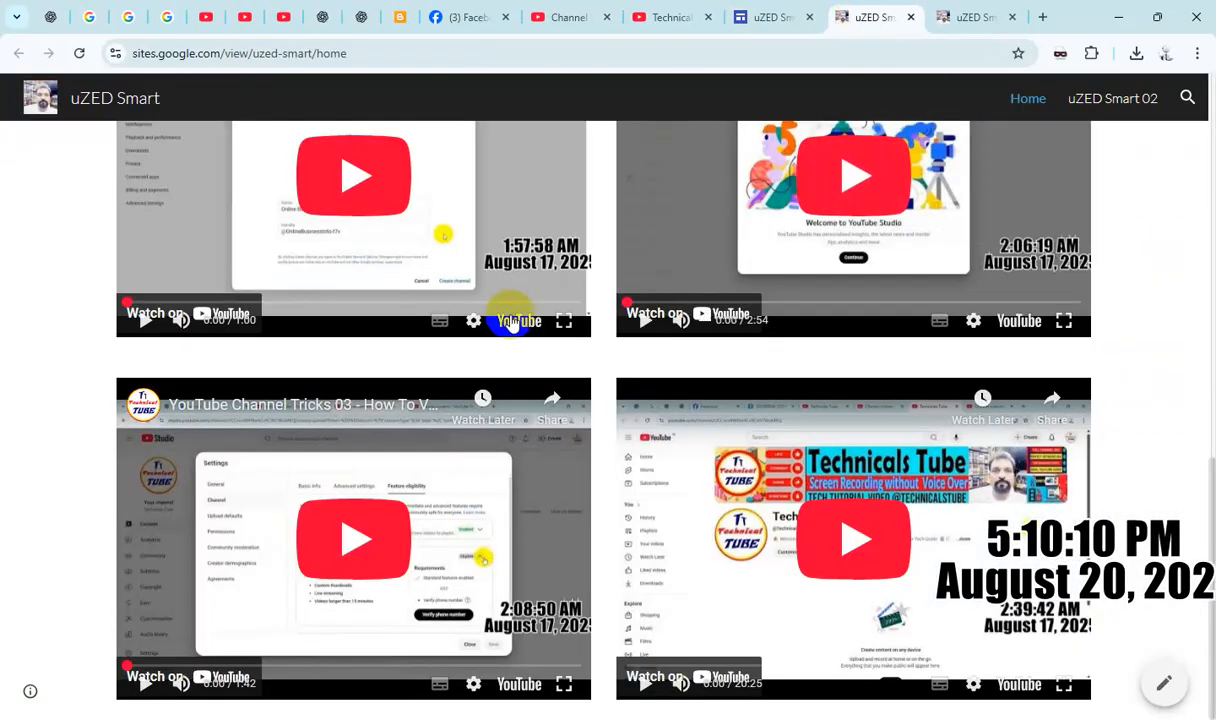
click(77, 55)
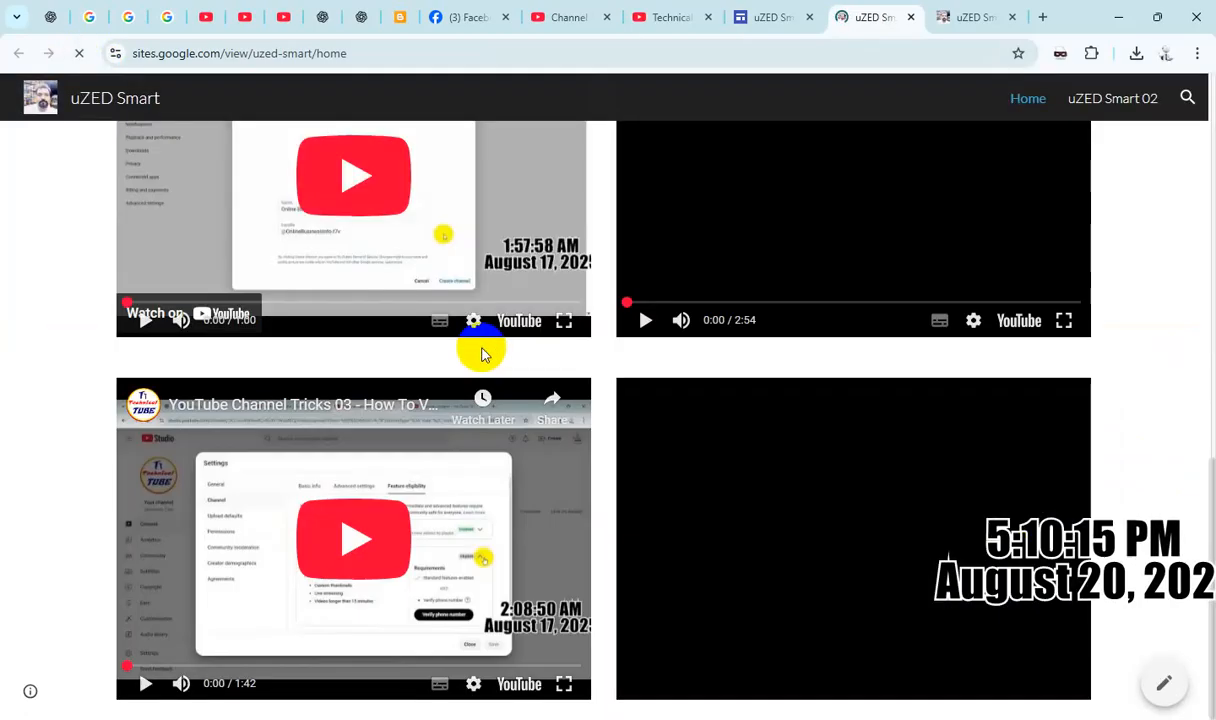
scroll(486, 364, up, 5)
scroll(486, 364, down, 5)
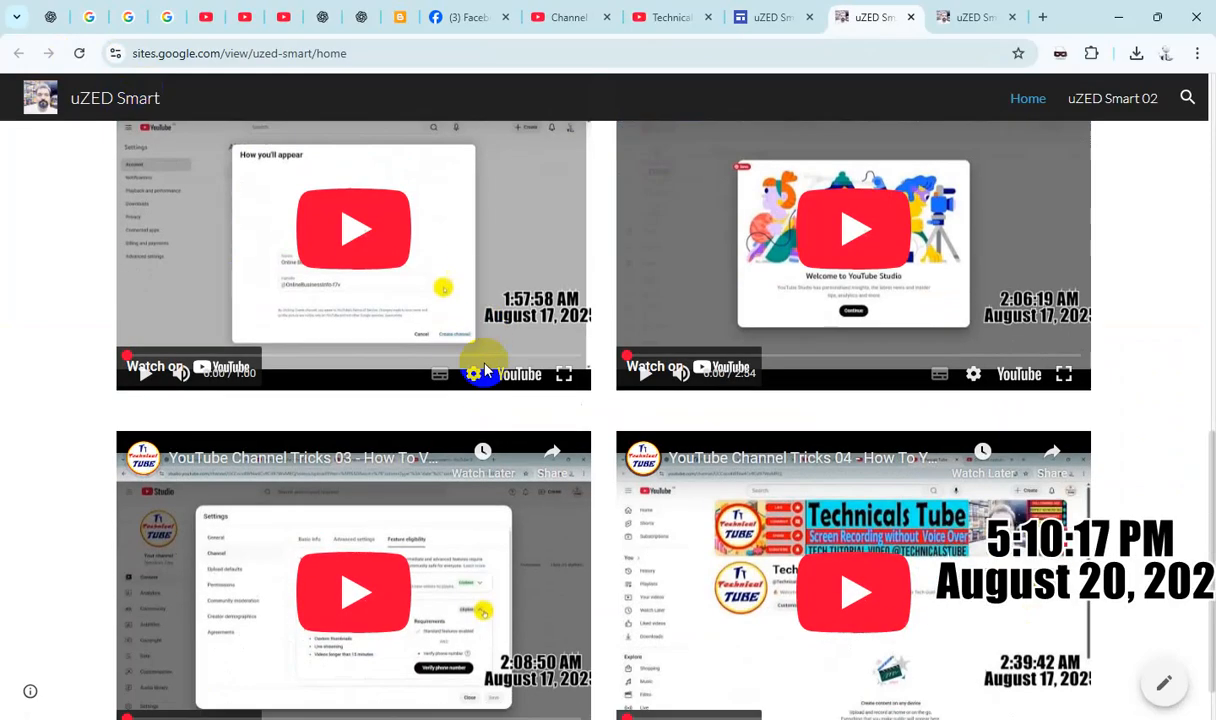
click(77, 55)
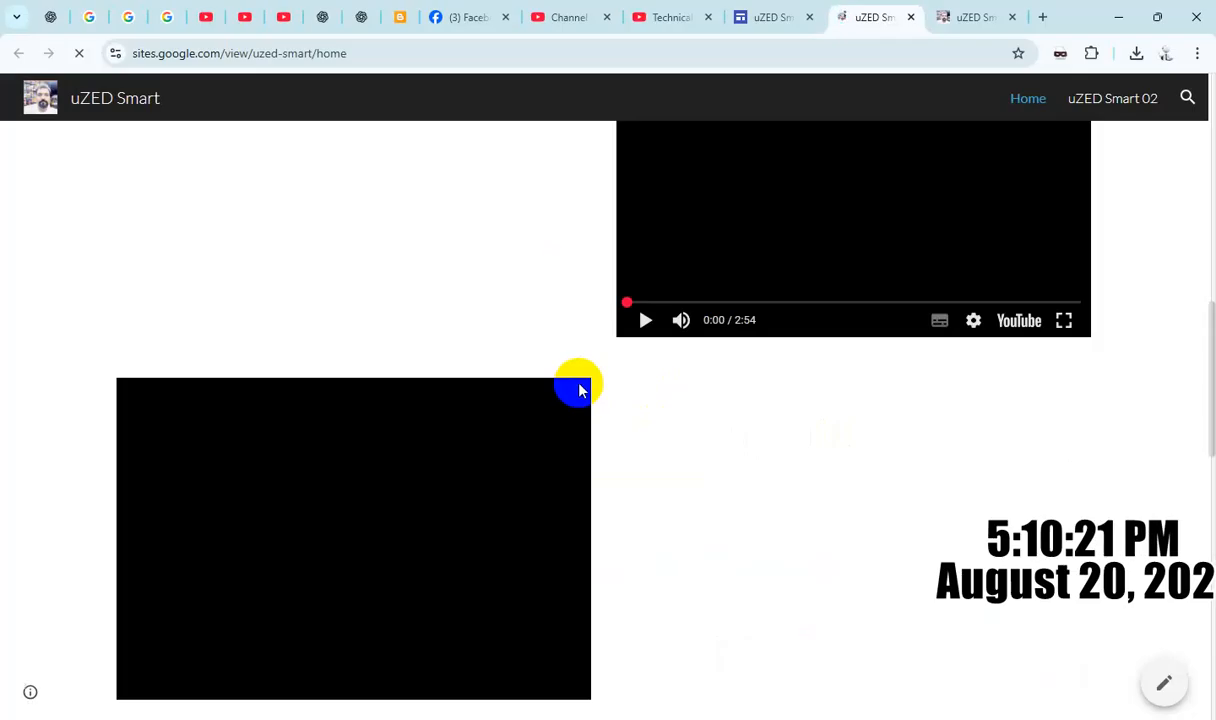
scroll(584, 387, down, 6)
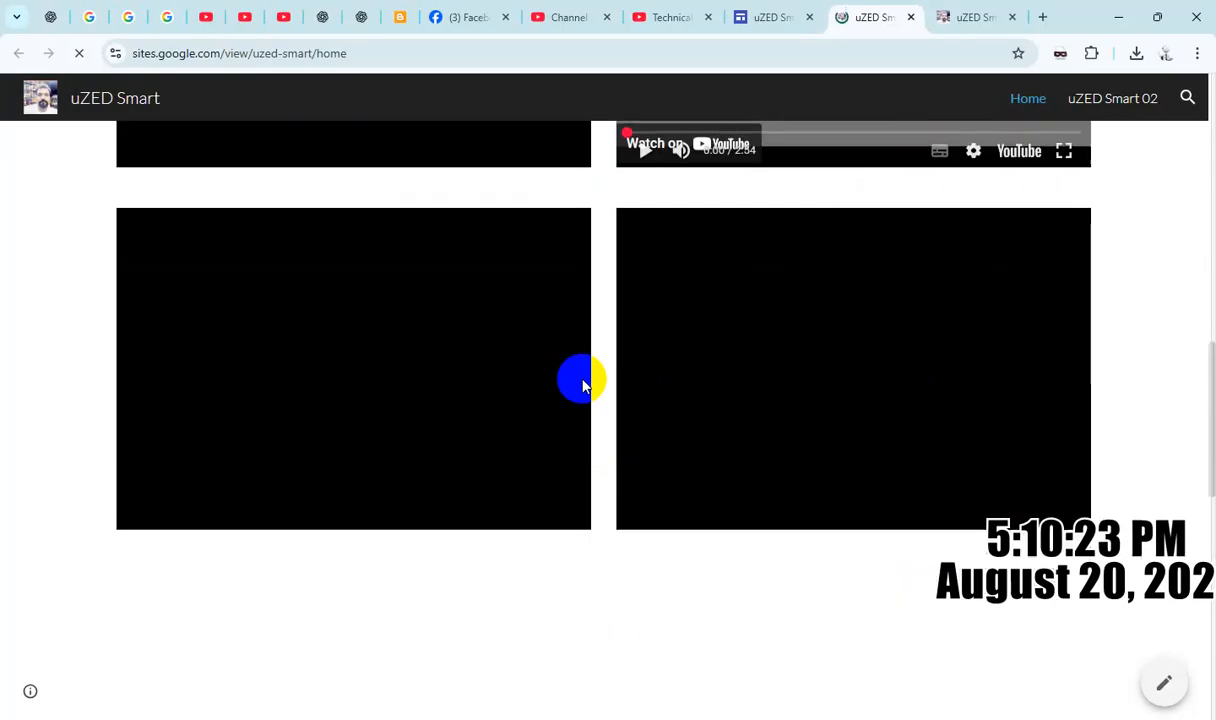
scroll(605, 361, down, 5)
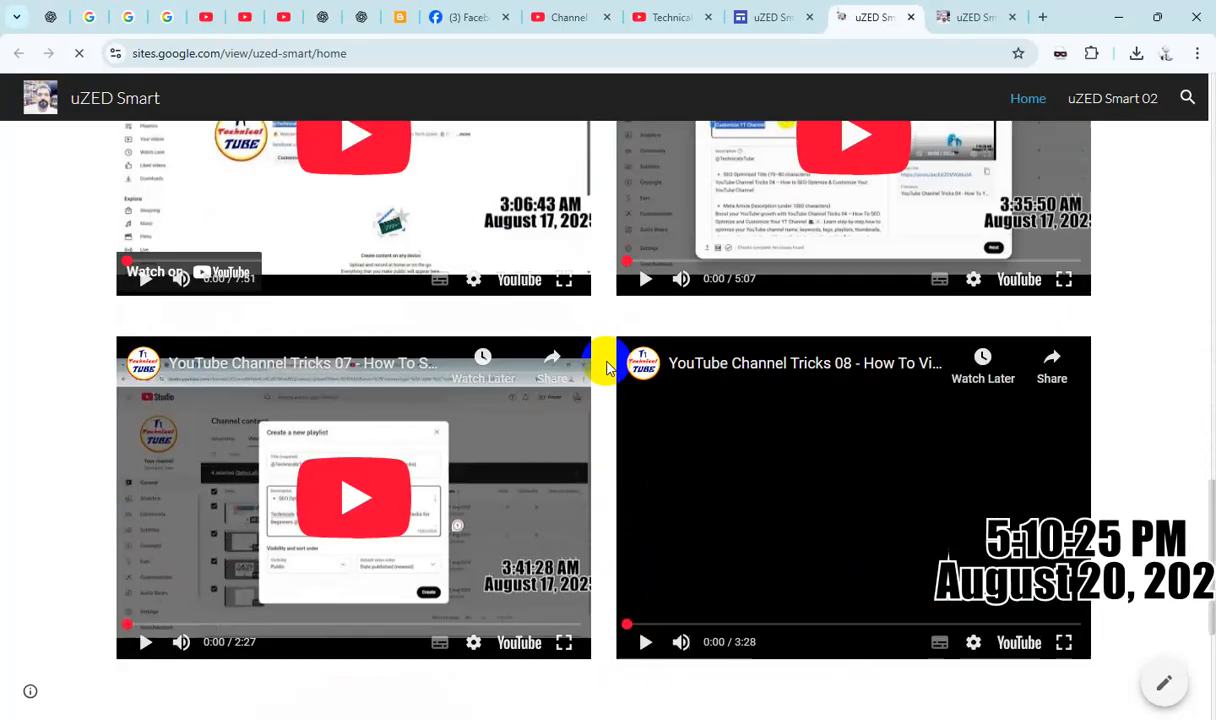
scroll(613, 365, up, 7)
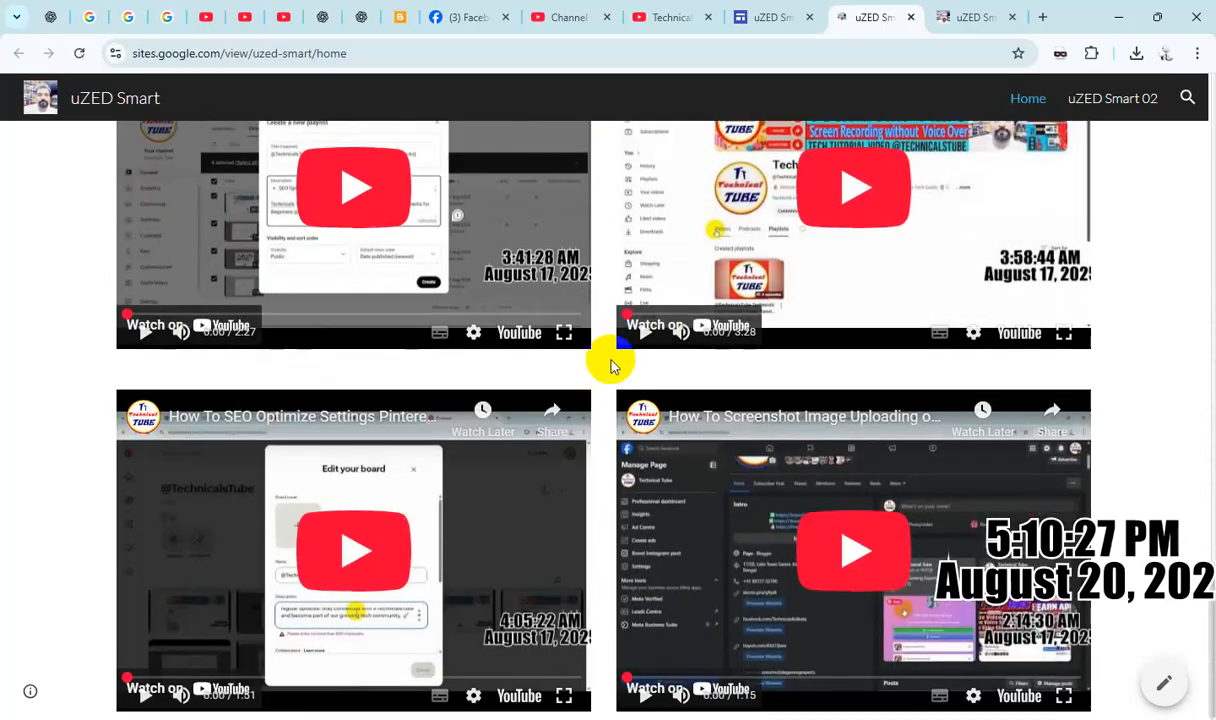
scroll(613, 365, up, 10)
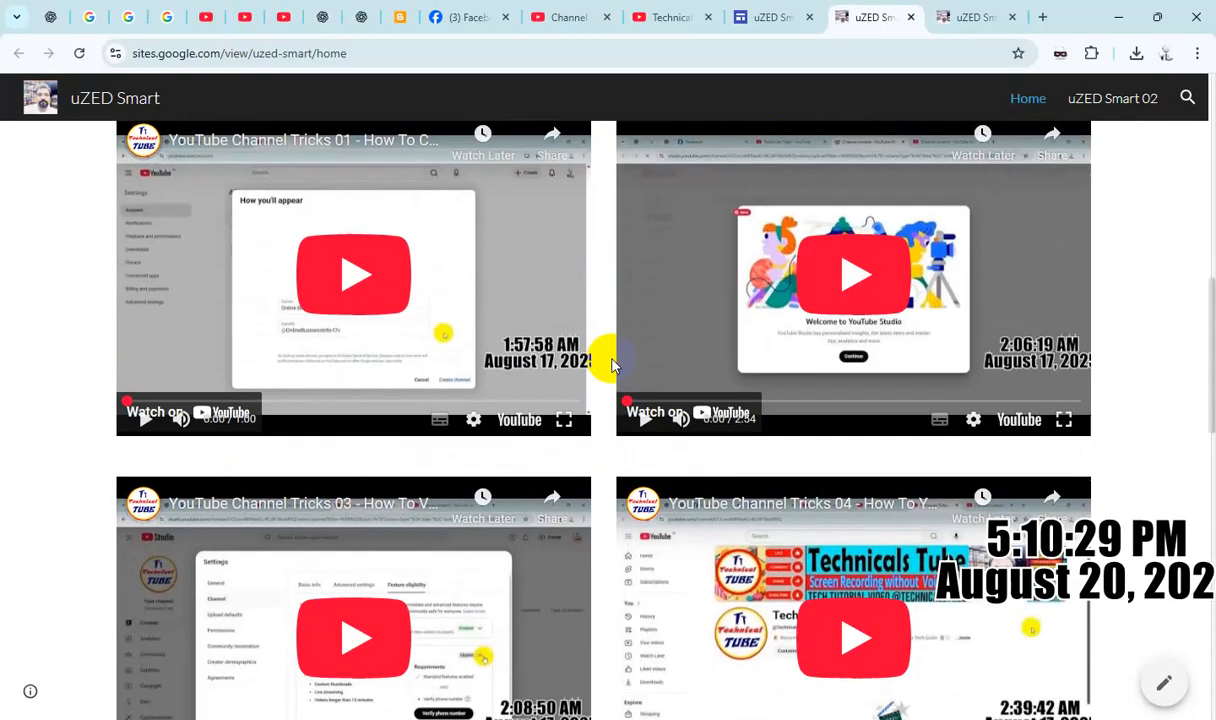
scroll(613, 365, up, 4)
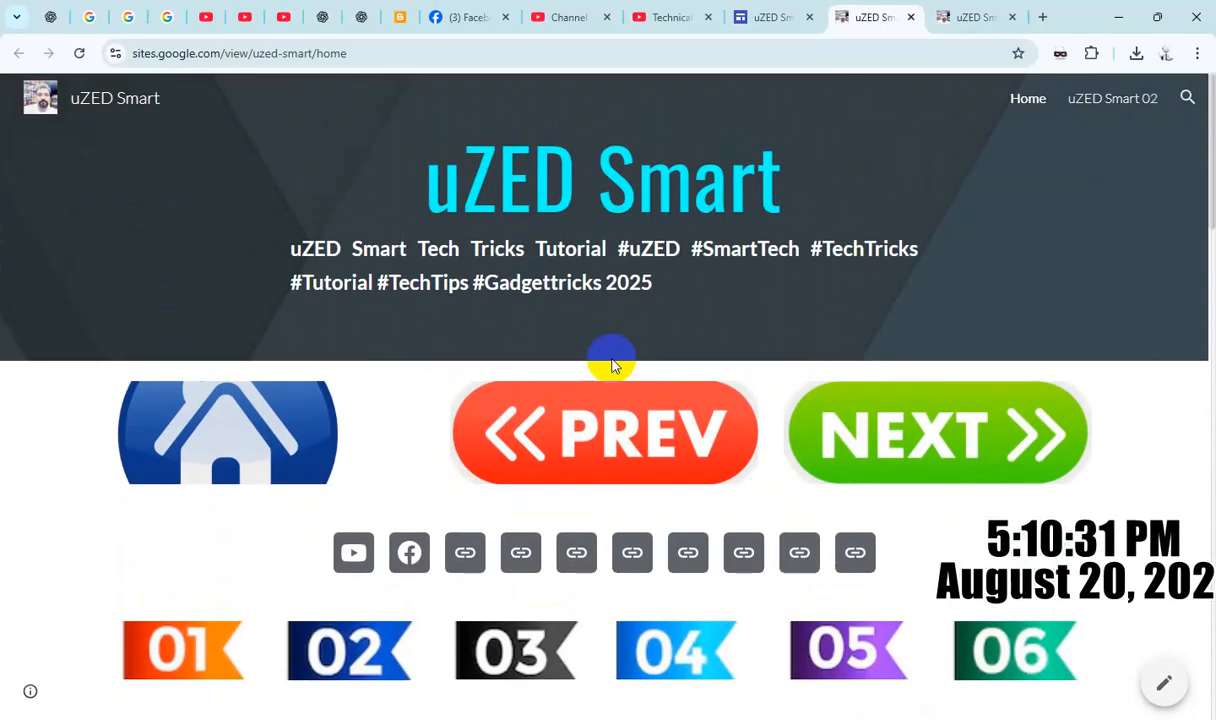